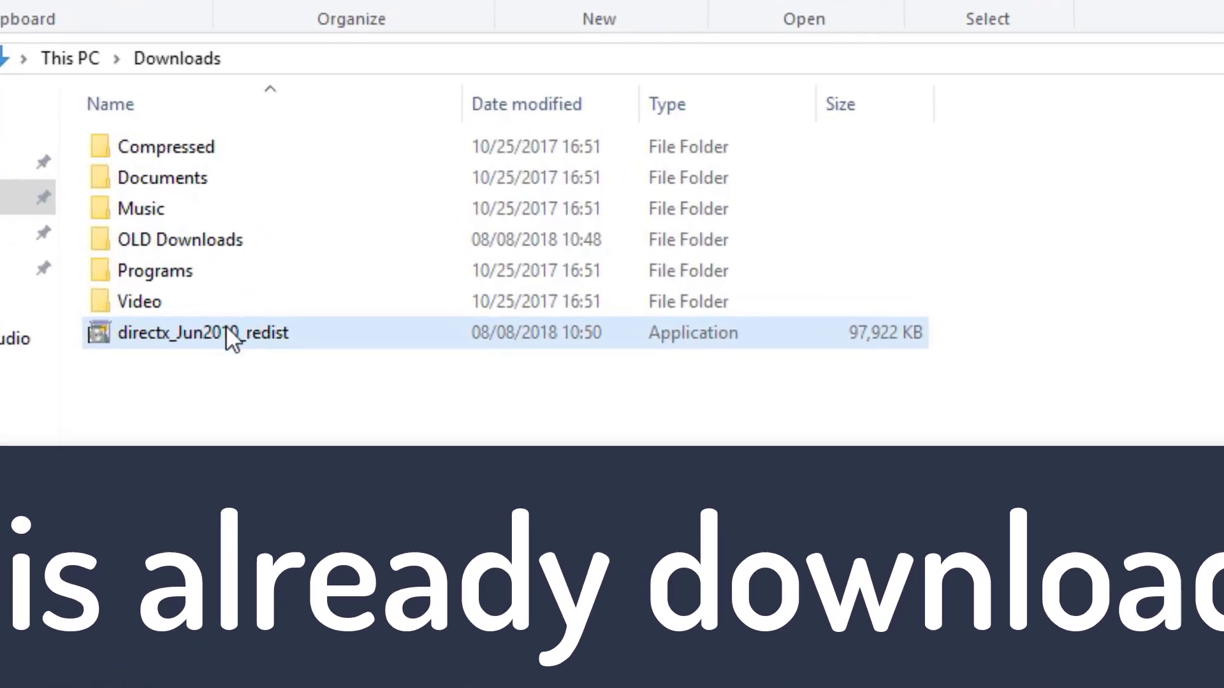
Create a new folder named "directx offline" in the Downloads folder.
{"action": "left_click", "coordinate": [227, 328]}
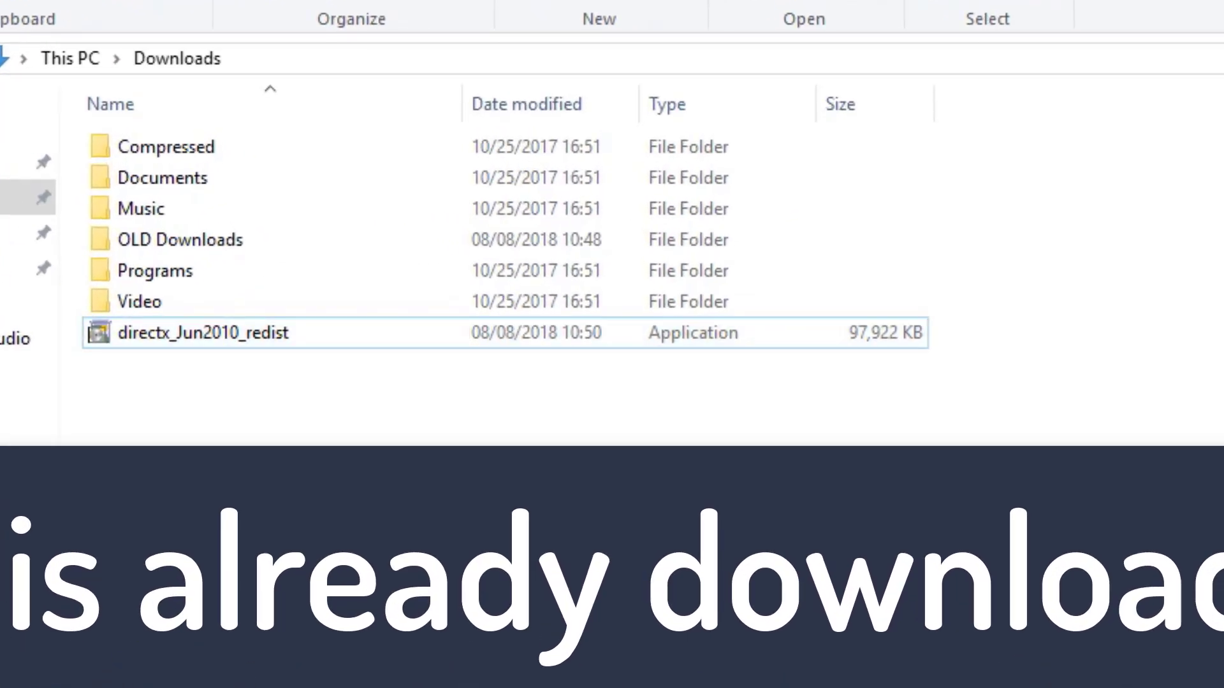
{"action": "key", "text": "ctrl+shift+n"}
{"action": "type", "text": "dire"}
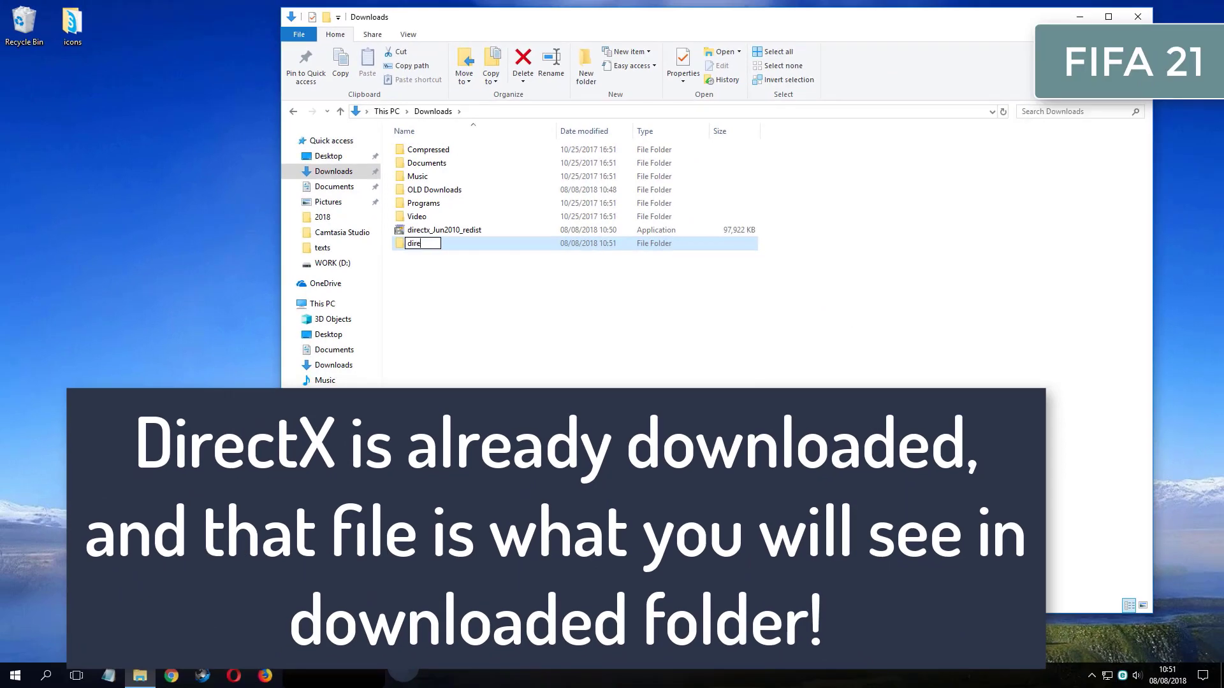
{"action": "type", "text": "c"}
{"action": "key", "text": "BackSpace"}
{"action": "type", "text": "ct"}
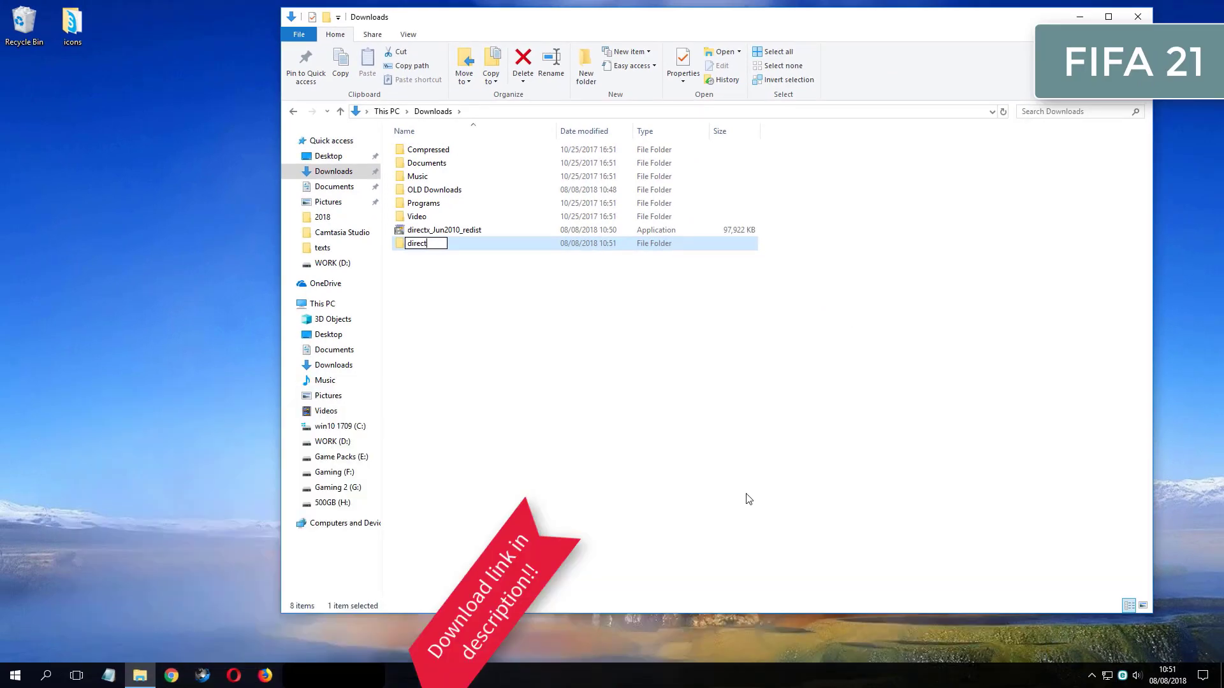
{"action": "type", "text": "x o"}
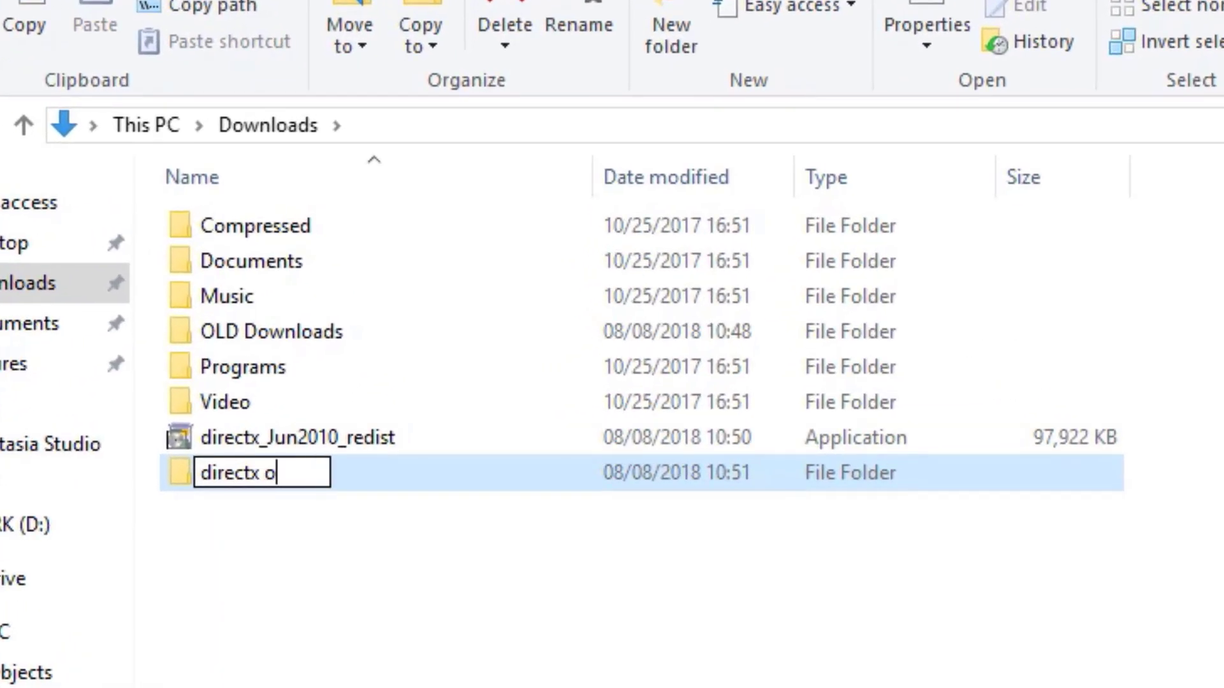
{"action": "type", "text": "ffline"}
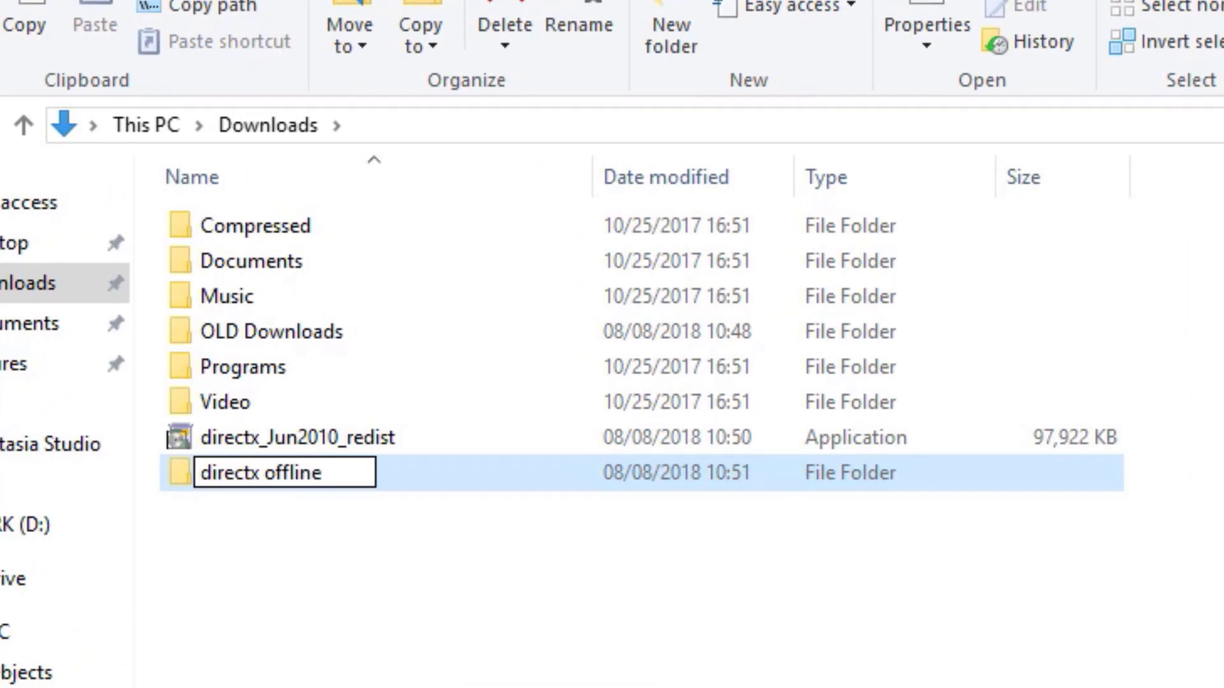
{"action": "key", "text": "Return"}
Run the directx_Jun2010_redist package and accept its license agreement.
{"action": "left_click", "coordinate": [328, 435]}
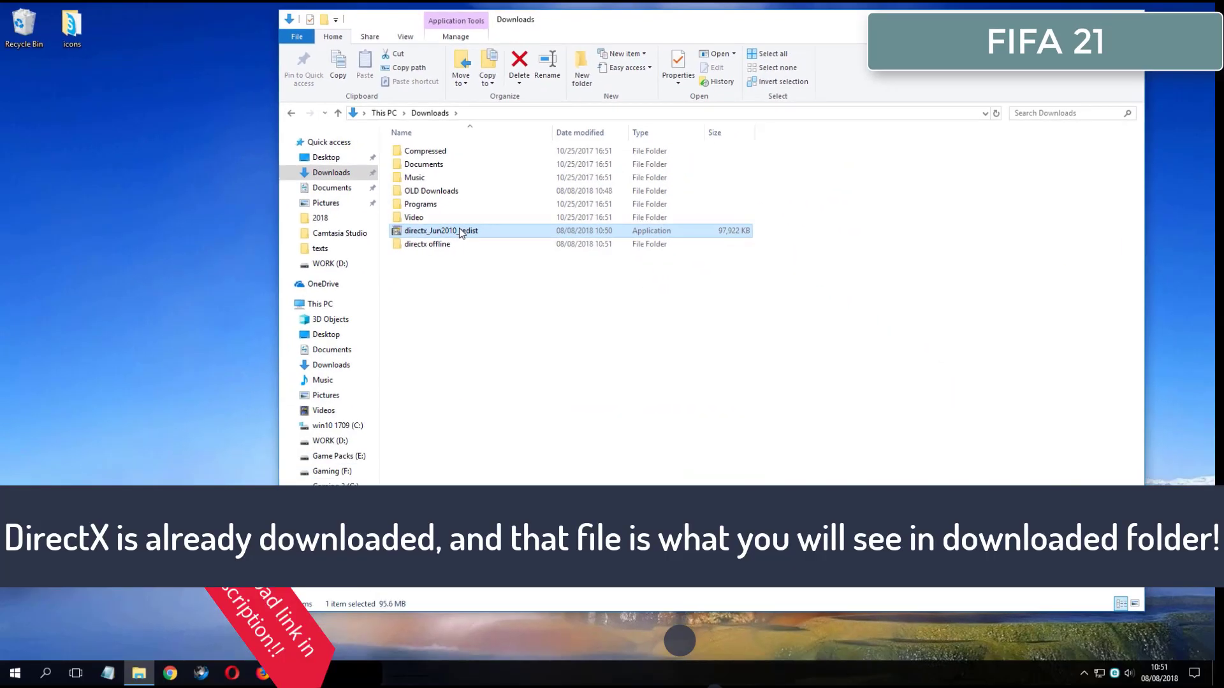
{"action": "double_click", "coordinate": [460, 233]}
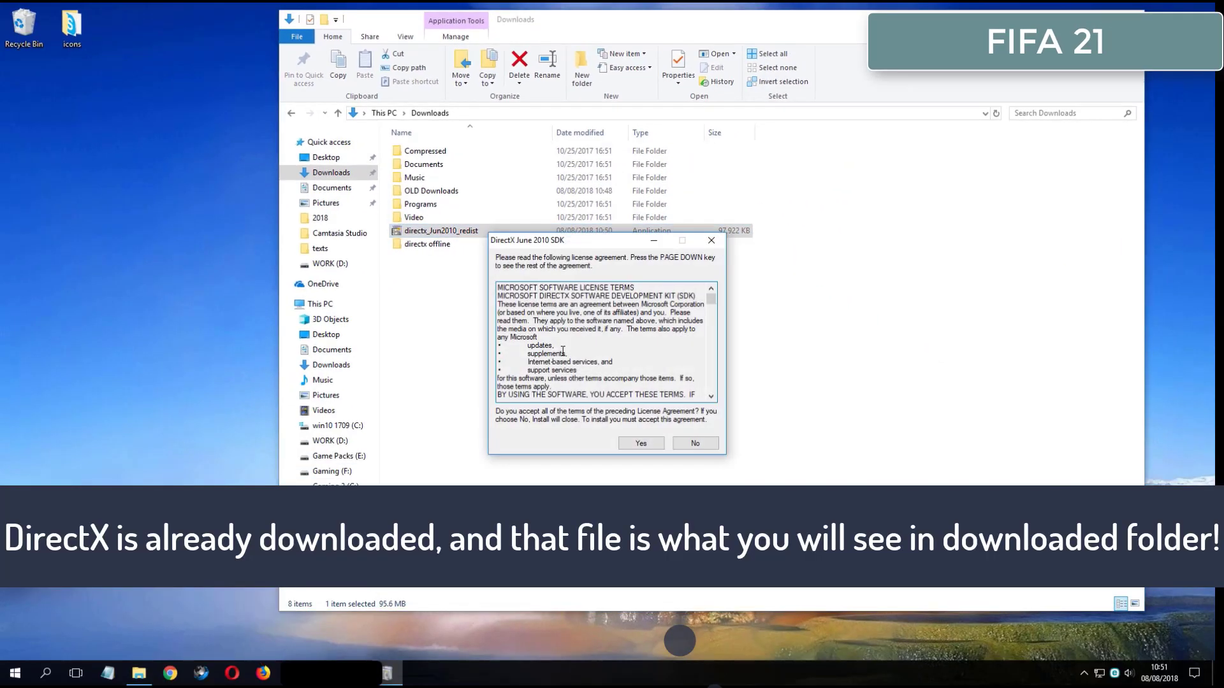
{"action": "left_click", "coordinate": [638, 443]}
Choose the directx offline folder inside Downloads as the extraction location and extract the DirectX files there.
{"action": "left_click", "coordinate": [683, 352]}
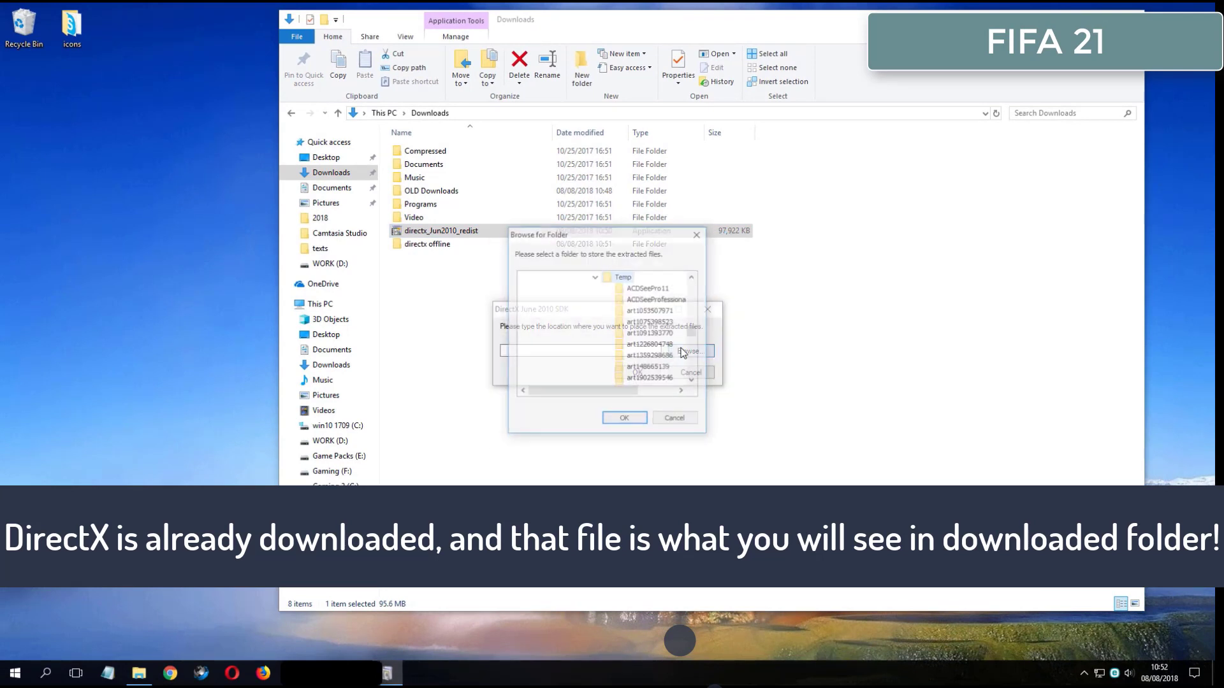
{"action": "left_click", "coordinate": [595, 277]}
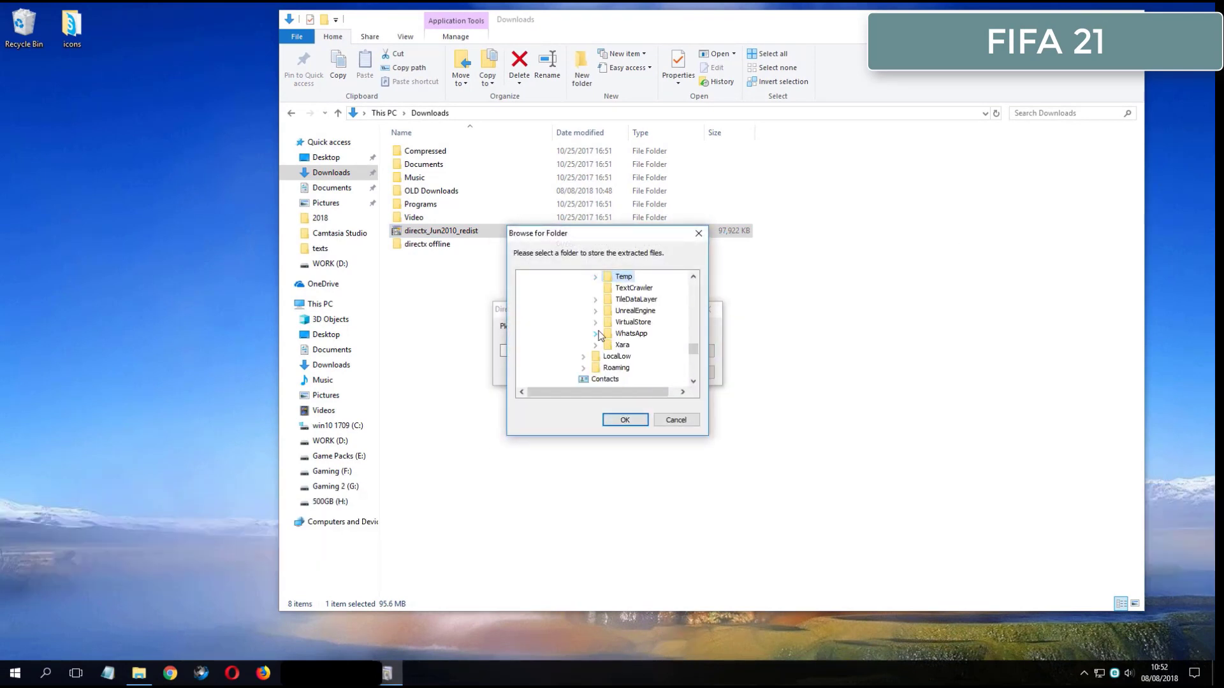
{"action": "scroll", "coordinate": [599, 335], "scroll_direction": "down", "scroll_amount": 4}
{"action": "left_click", "coordinate": [607, 279]}
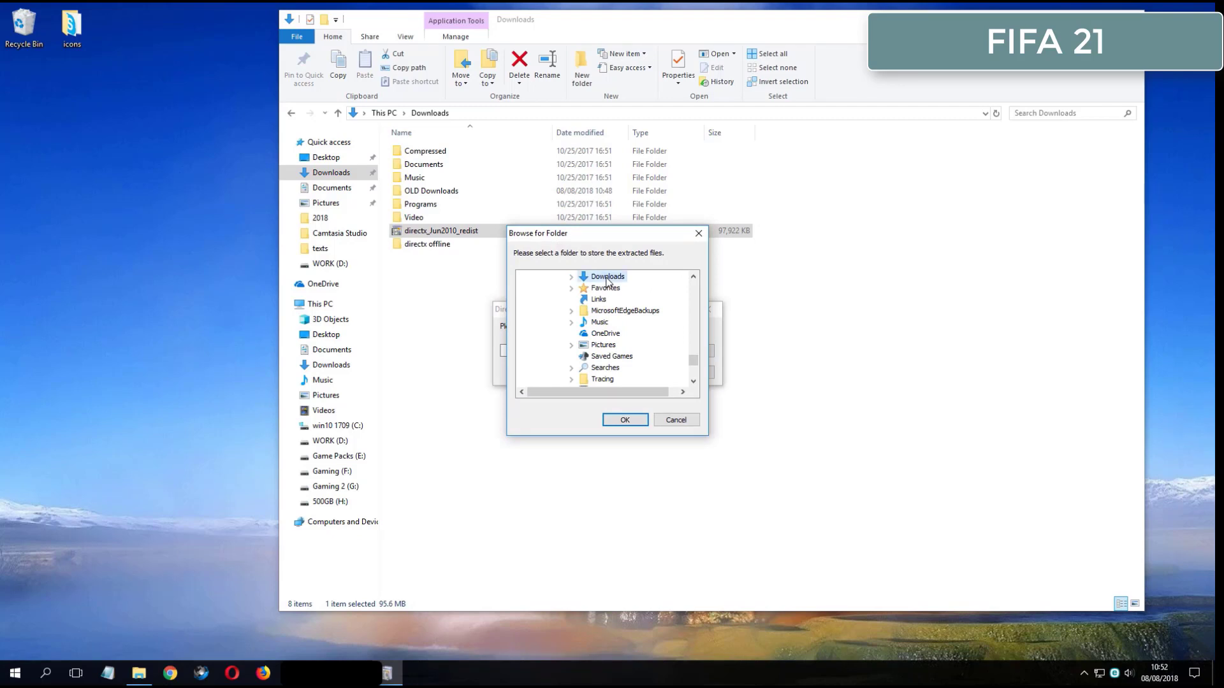
{"action": "double_click", "coordinate": [605, 280]}
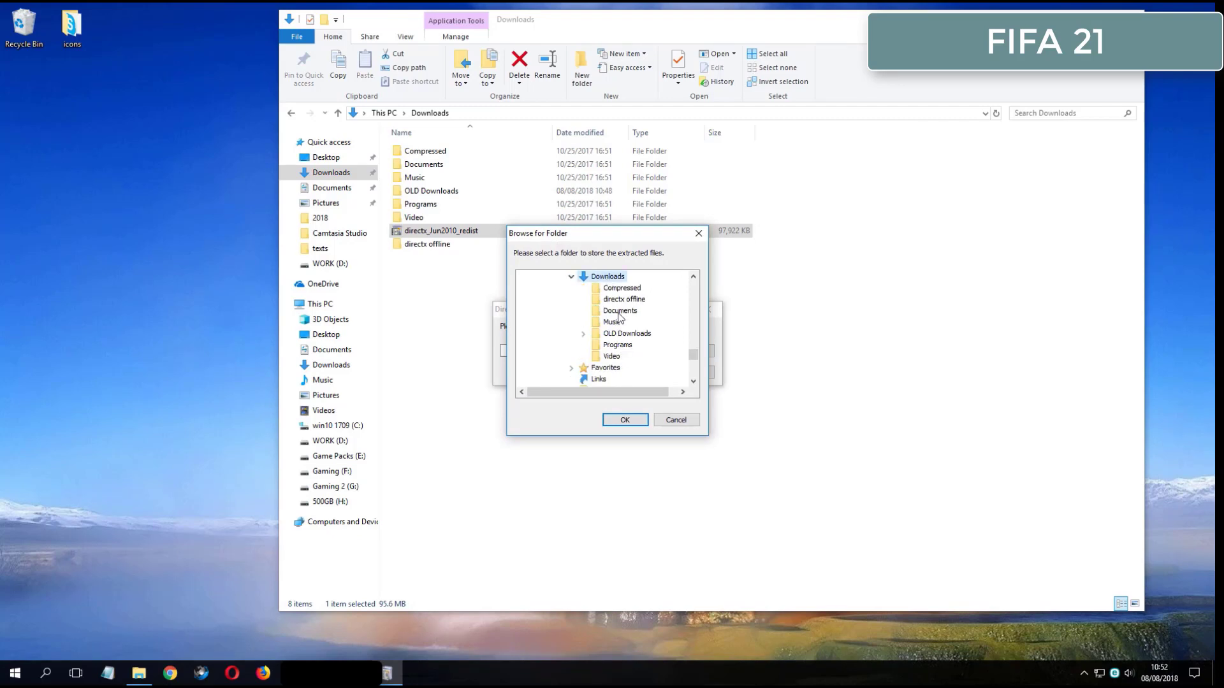
{"action": "left_click", "coordinate": [621, 300]}
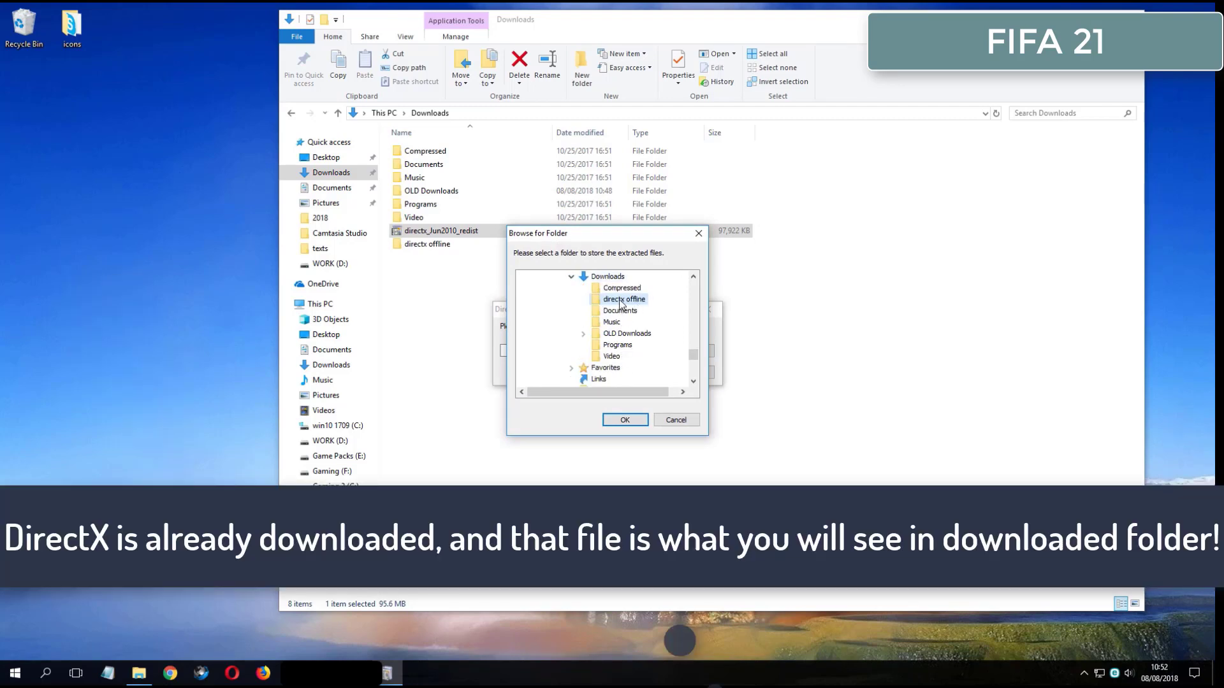
{"action": "left_click", "coordinate": [631, 421]}
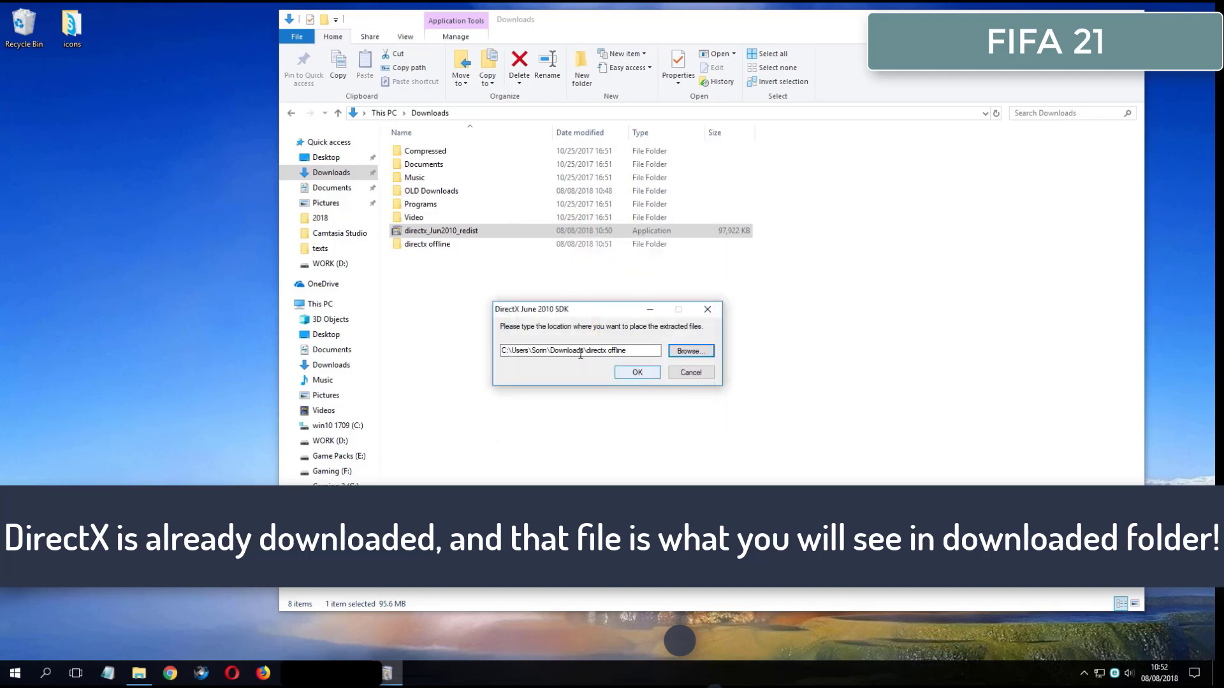
{"action": "left_click", "coordinate": [637, 373]}
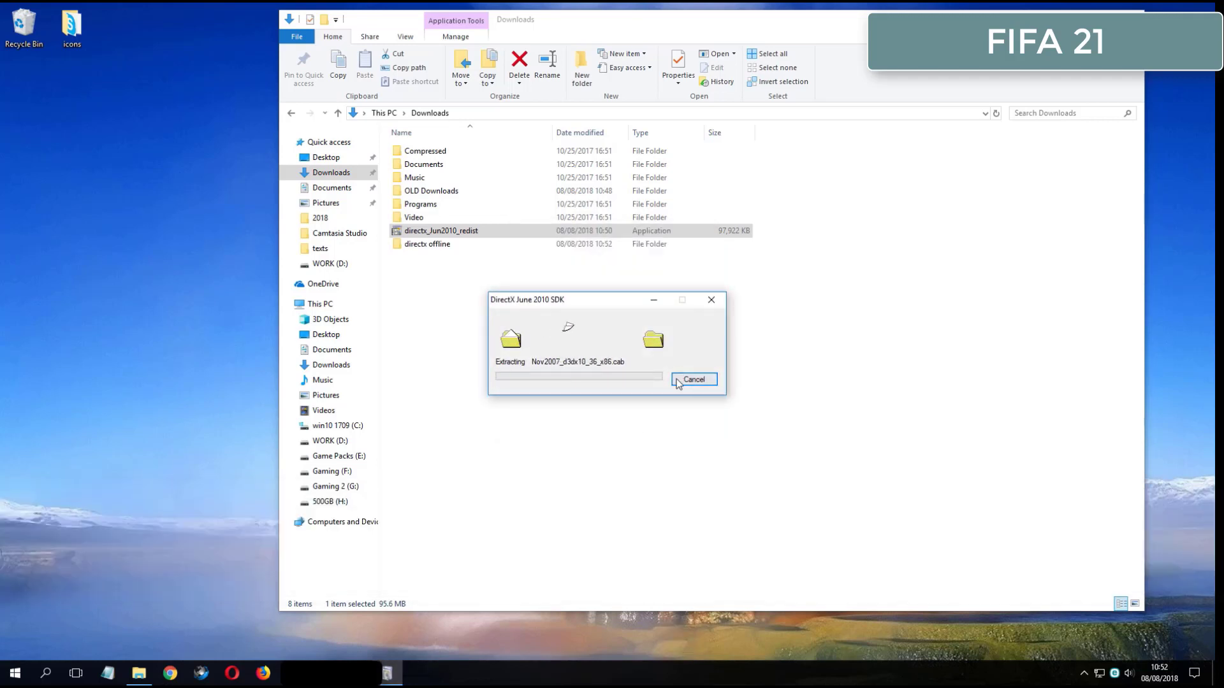
Open the directx offline folder, find DXSETUP among the extracted files and launch it.
{"action": "left_click", "coordinate": [446, 248]}
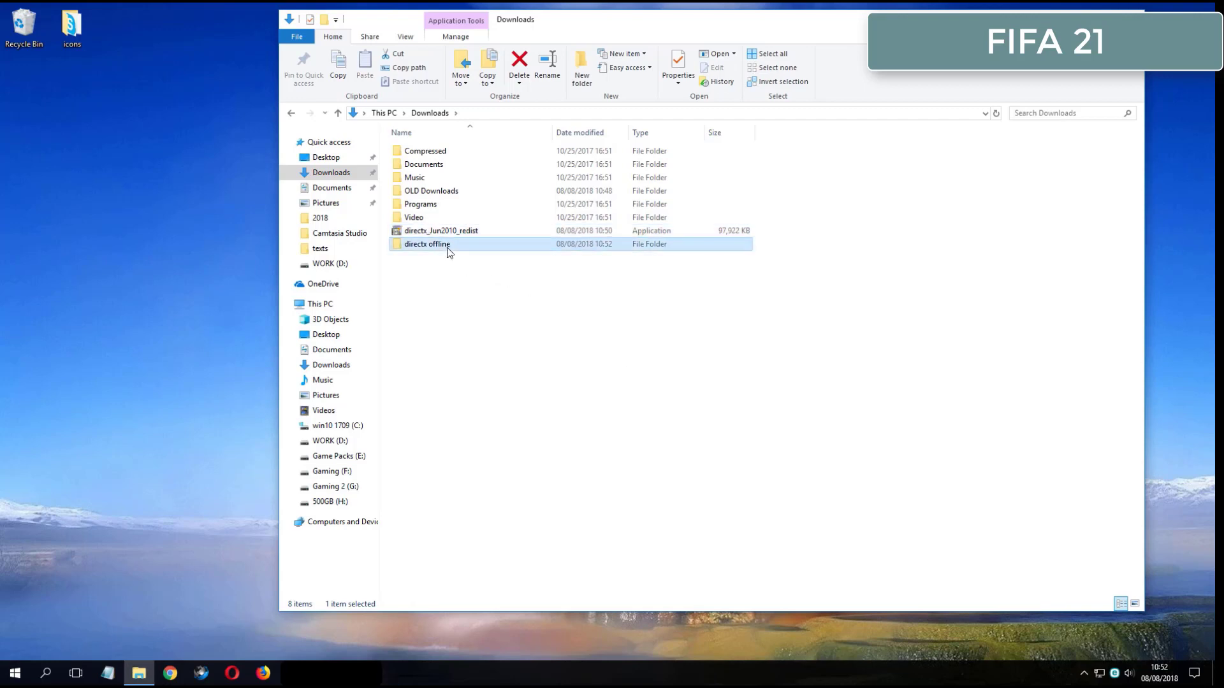
{"action": "double_click", "coordinate": [457, 248]}
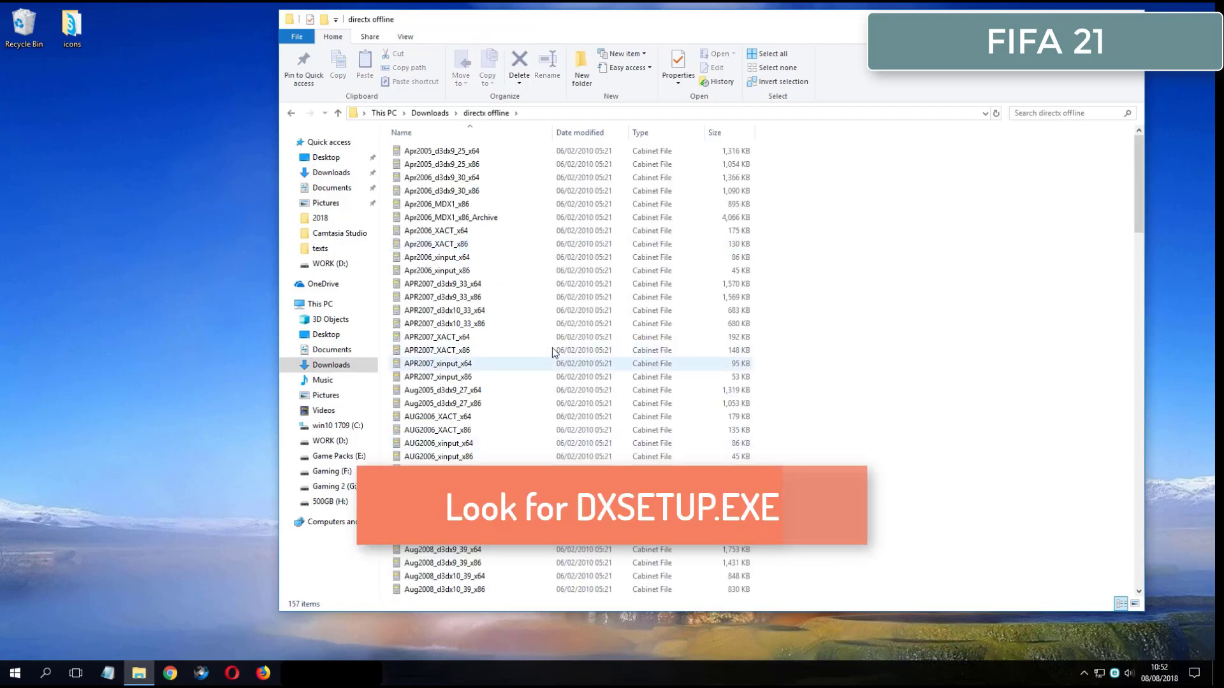
{"action": "scroll", "coordinate": [1020, 191], "scroll_direction": "down", "scroll_amount": 15}
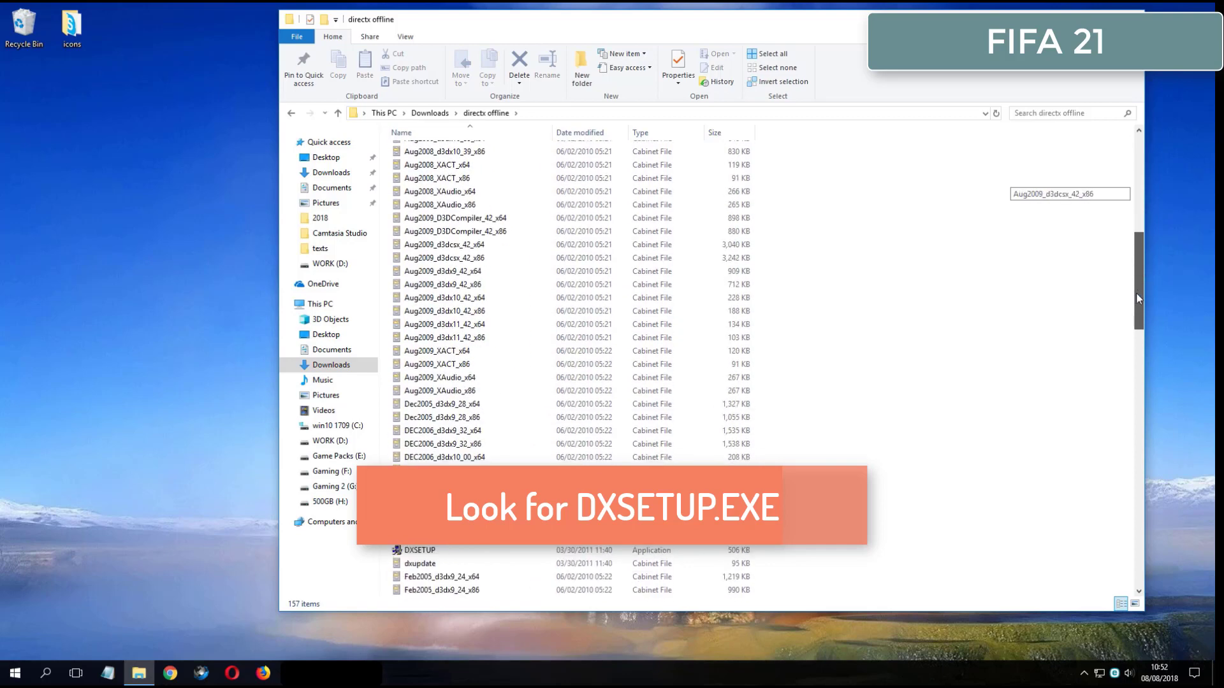
{"action": "left_click", "coordinate": [481, 347]}
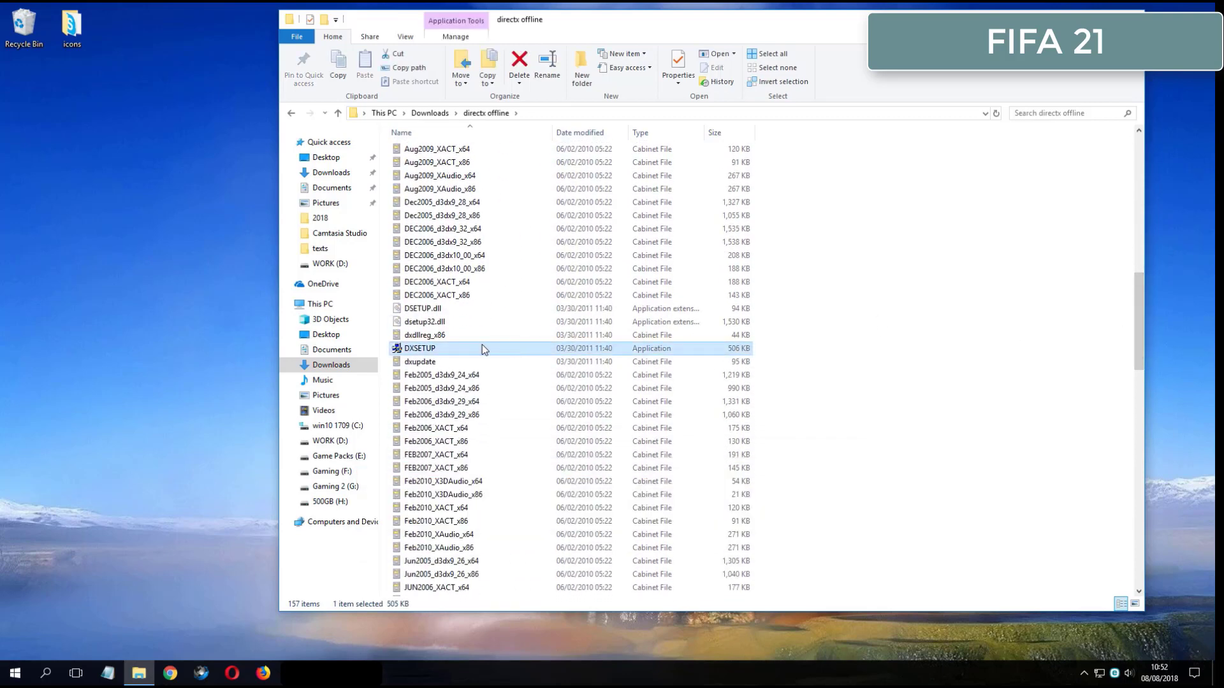
{"action": "double_click", "coordinate": [497, 350]}
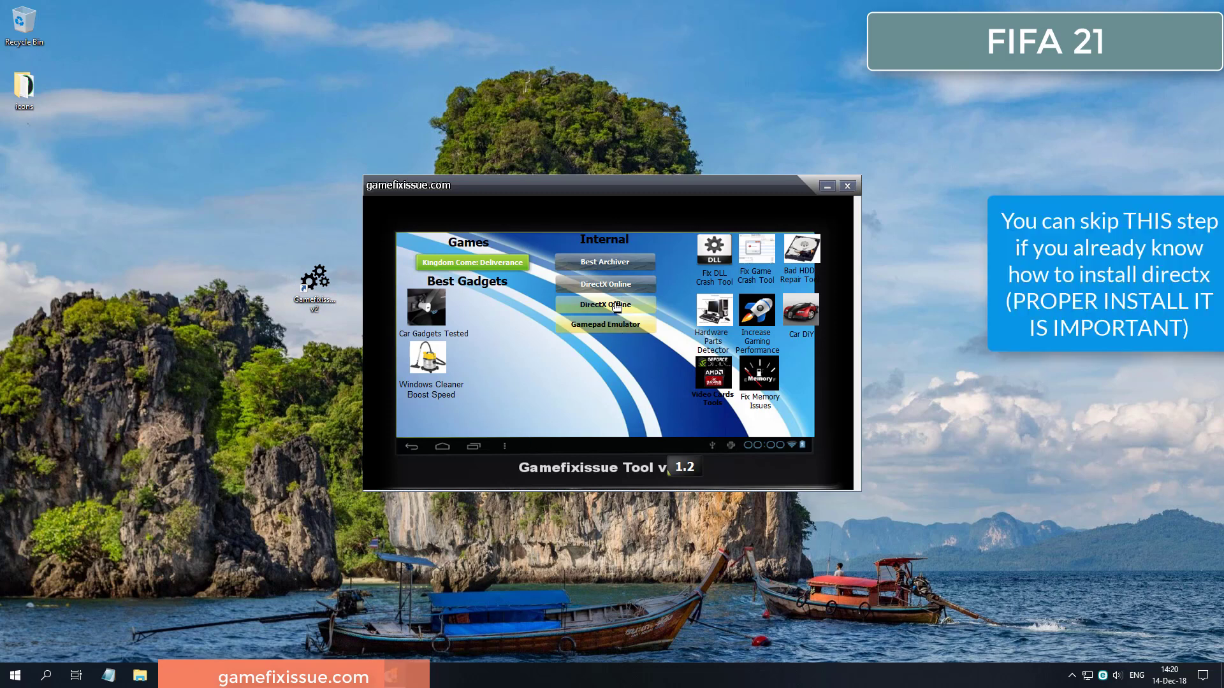
Install DirectX through the DirectX Offline option of the Gamefixissue Tool, accepting the agreement, and close the tool when done.
{"action": "left_click", "coordinate": [615, 307]}
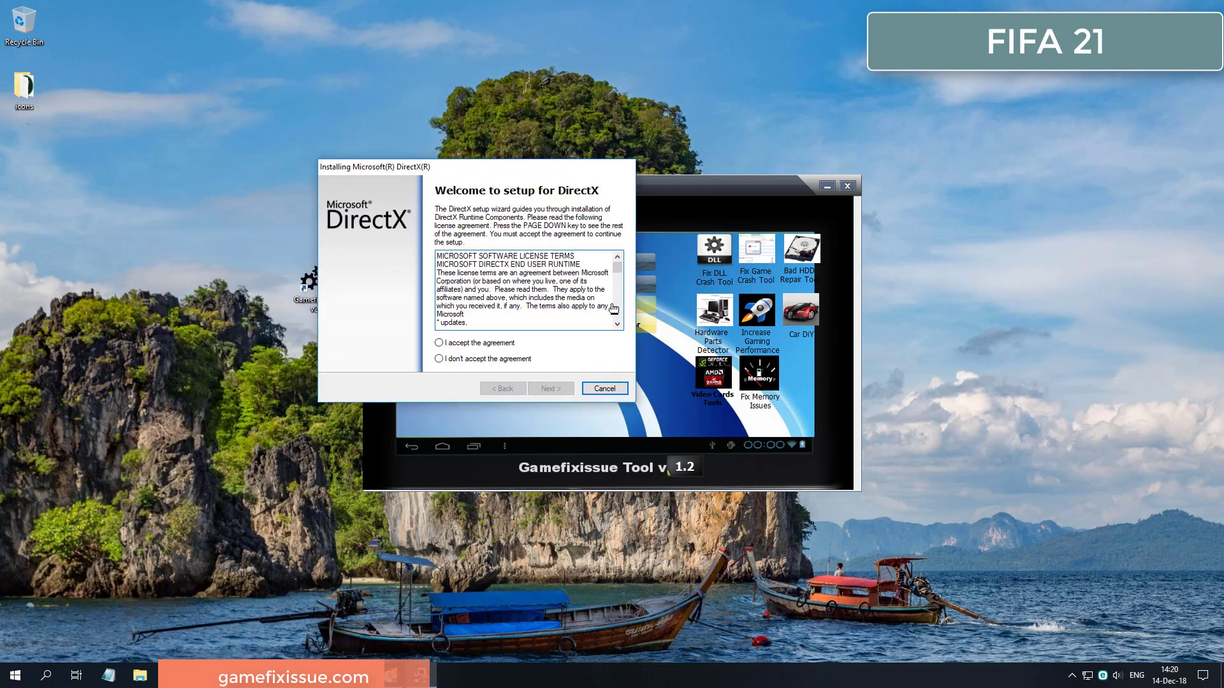
{"action": "key", "text": "alt+a"}
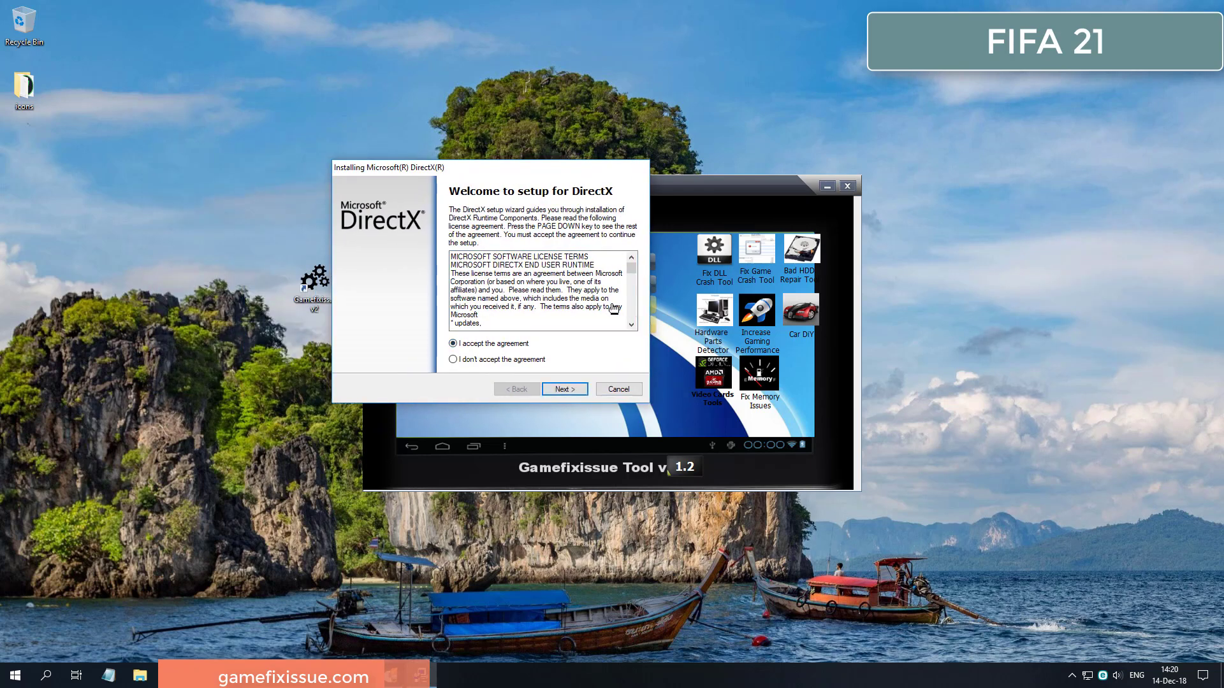
{"action": "key", "text": "Return"}
{"action": "key", "text": "Return"}
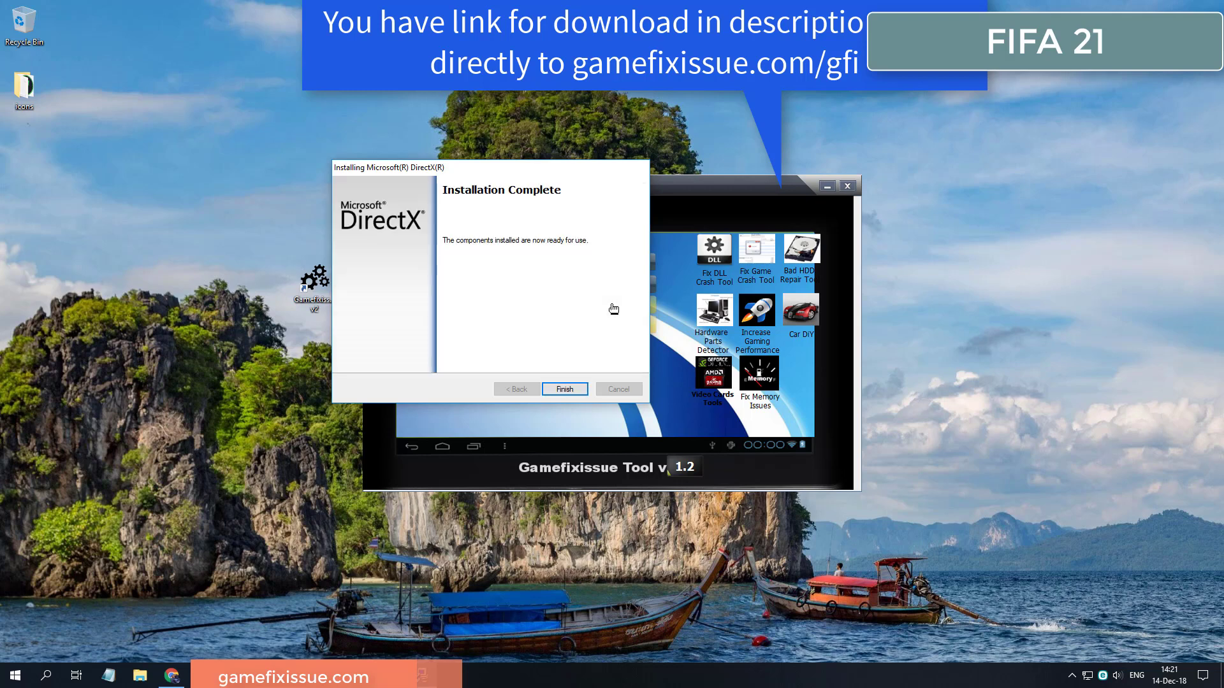
{"action": "left_click", "coordinate": [560, 388]}
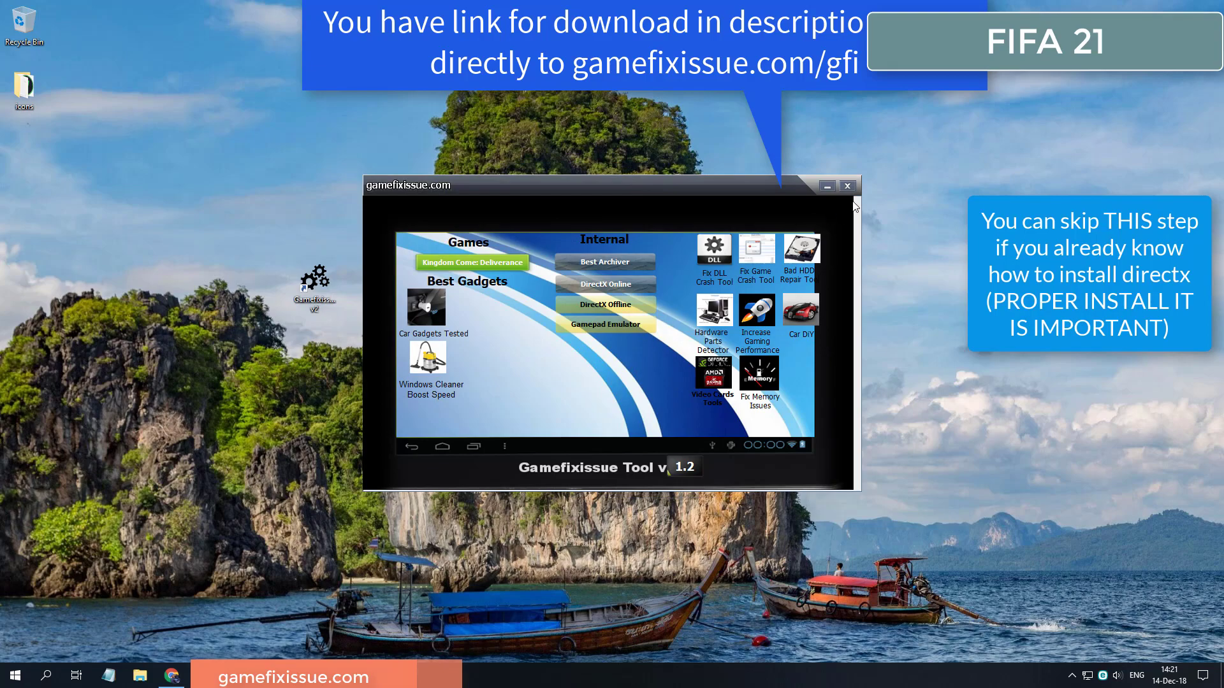
{"action": "left_click", "coordinate": [847, 186]}
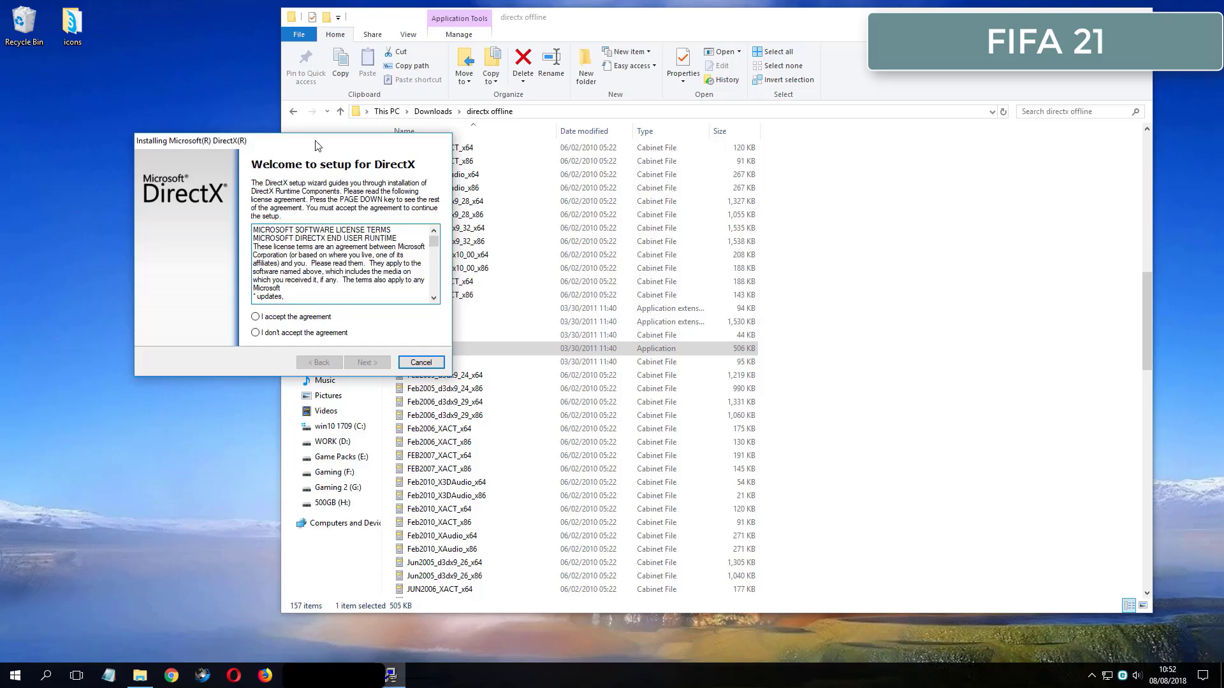
Accept the agreement in the DirectX setup wizard started from DXSETUP and complete the installation.
{"action": "left_click", "coordinate": [570, 324]}
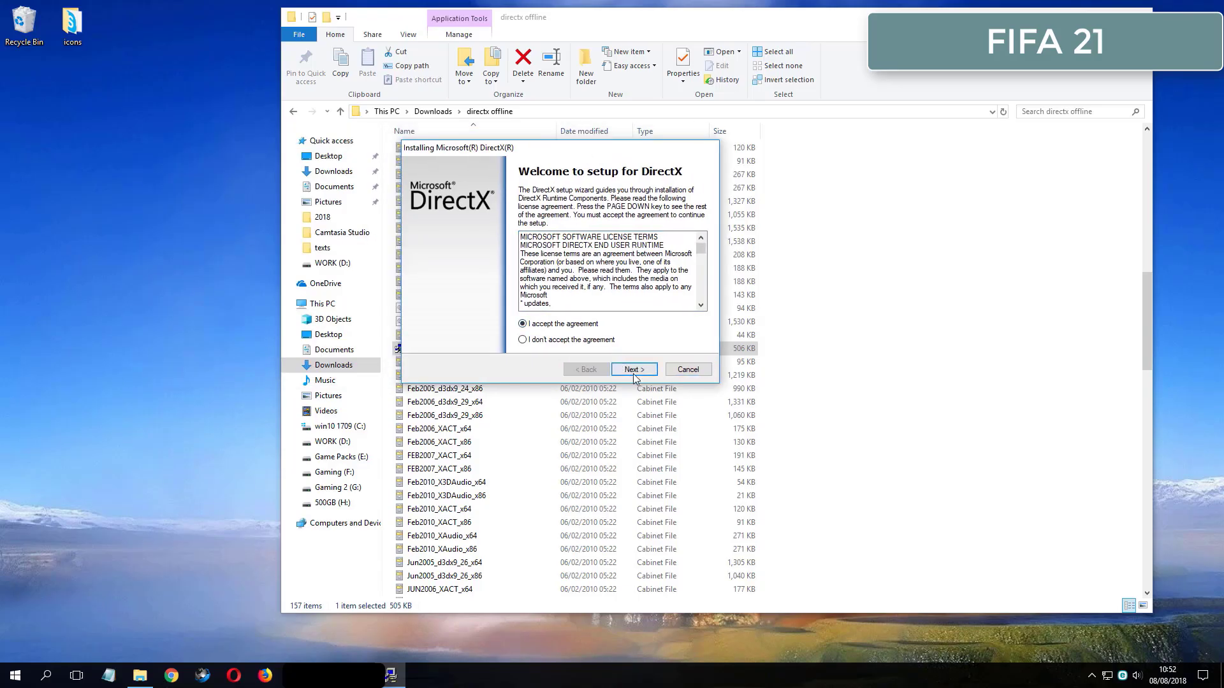
{"action": "left_click", "coordinate": [634, 370]}
{"action": "left_click", "coordinate": [633, 370]}
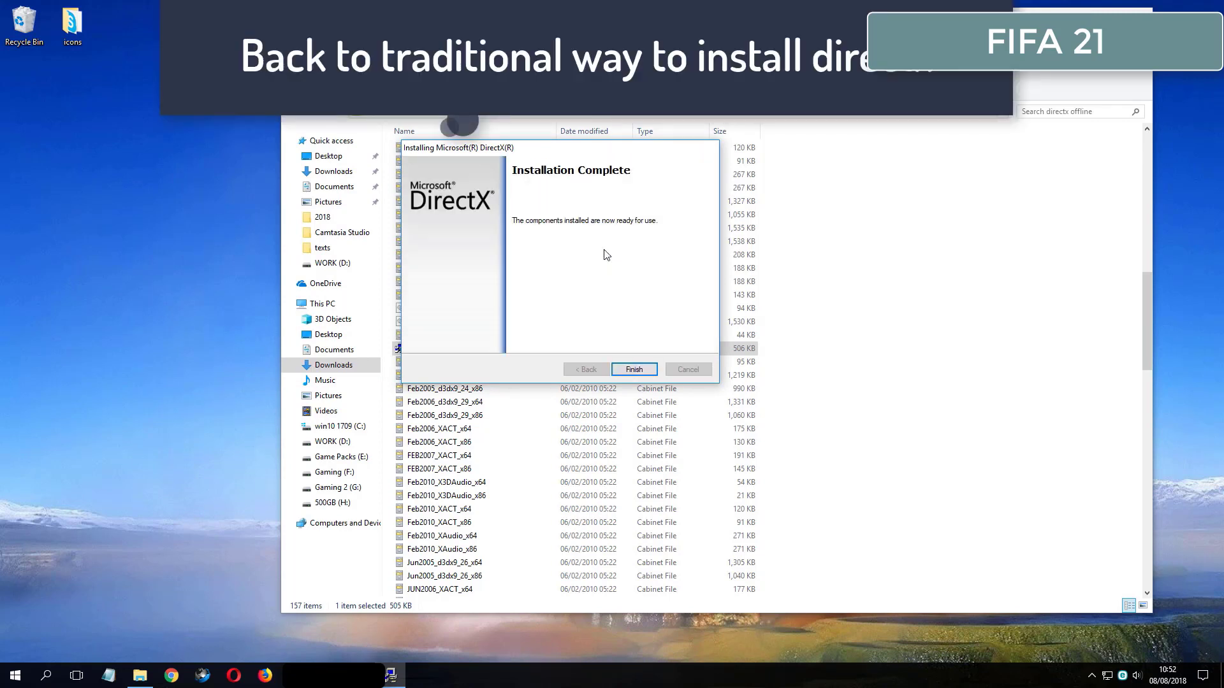
{"action": "left_click", "coordinate": [634, 369]}
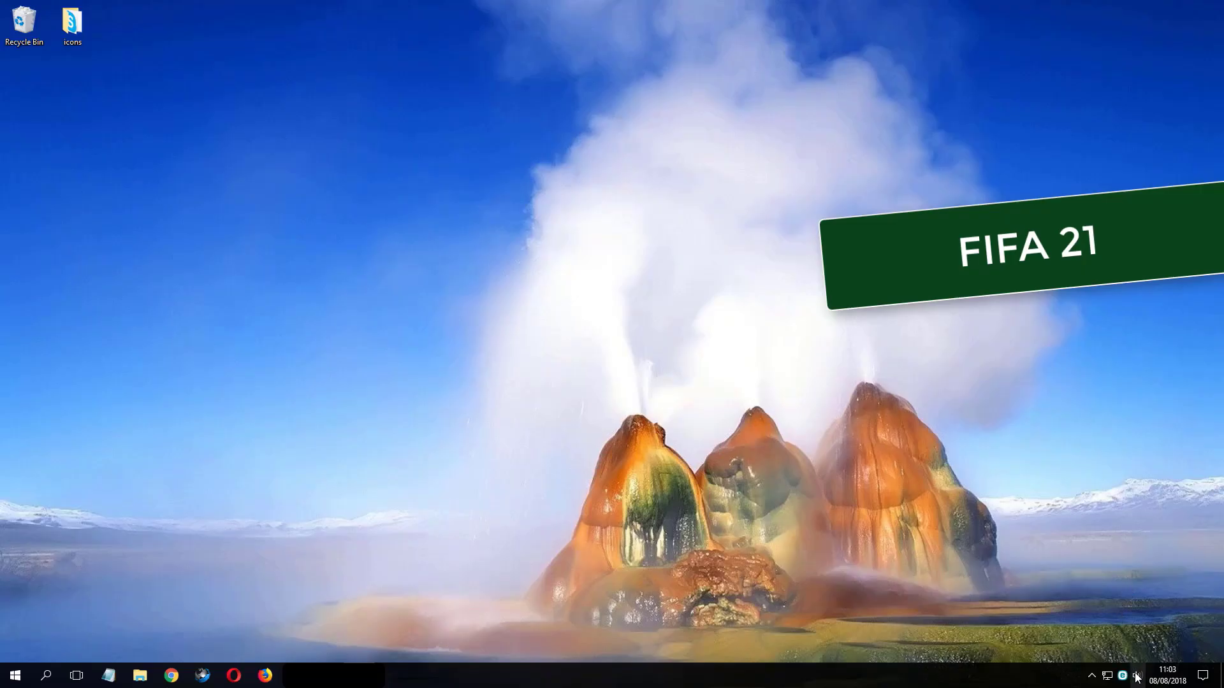
Open the Windows playback devices and display the advanced properties of the Speakers device.
{"action": "right_click", "coordinate": [1136, 676]}
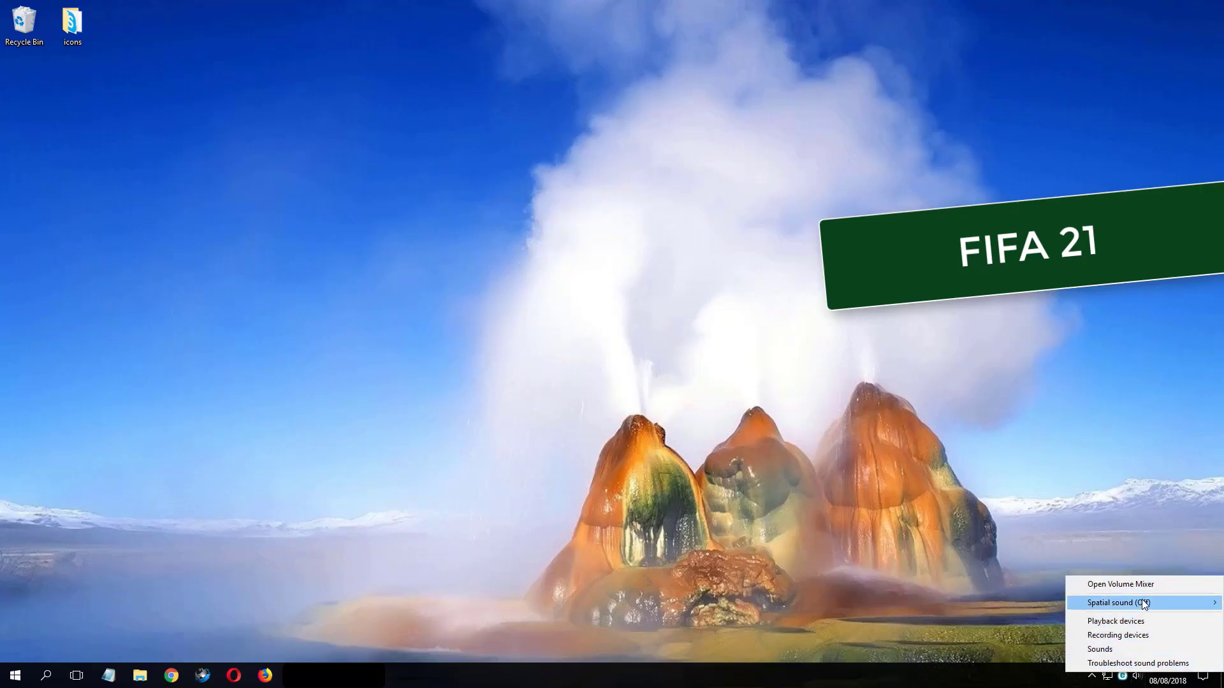
{"action": "left_click", "coordinate": [1115, 622]}
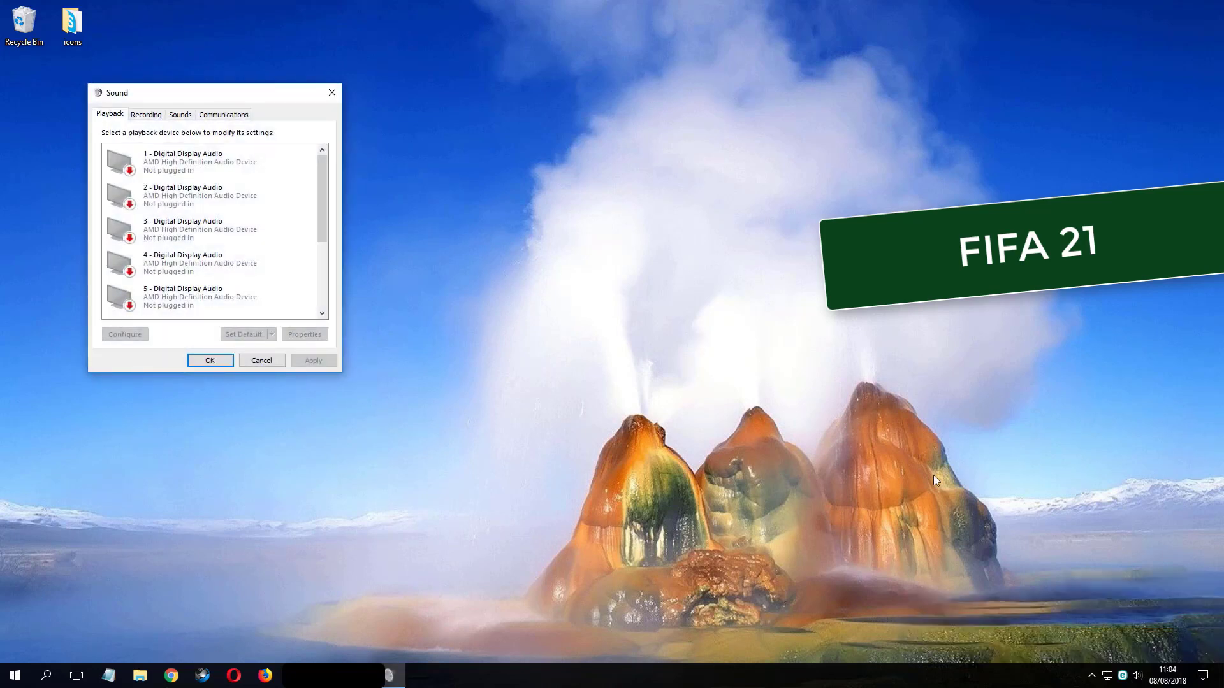
{"action": "left_click_drag", "start_coordinate": [217, 96], "coordinate": [488, 149]}
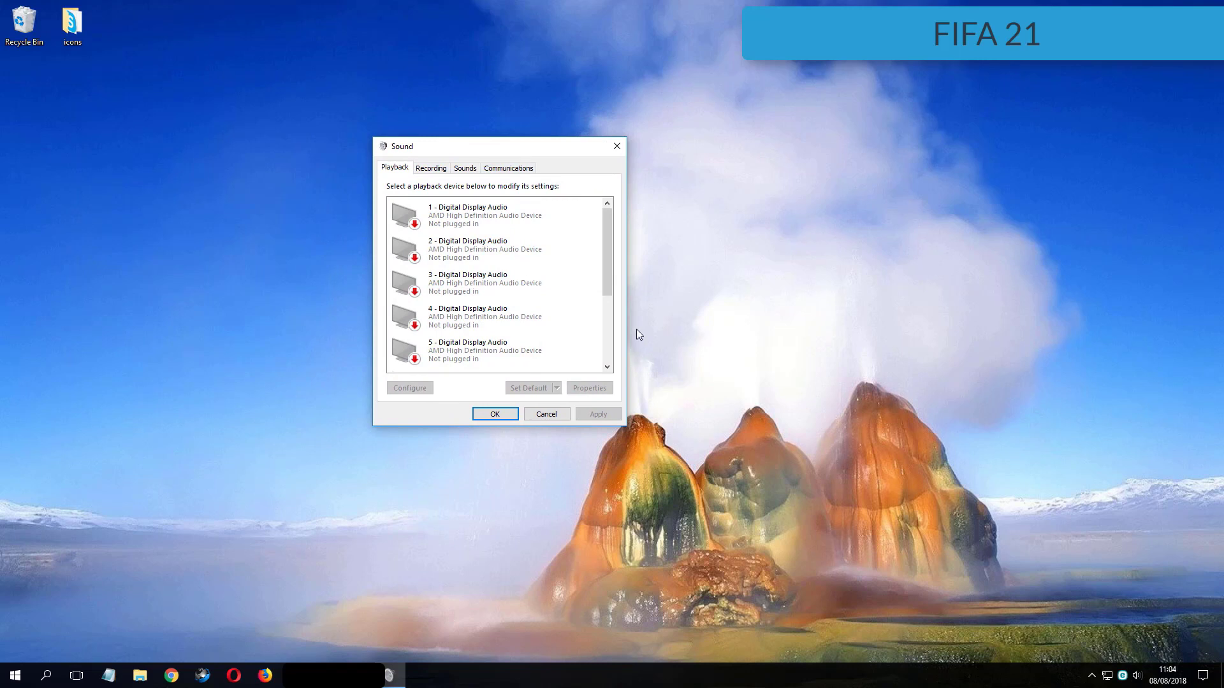
{"action": "left_click_drag", "start_coordinate": [610, 232], "coordinate": [610, 297]}
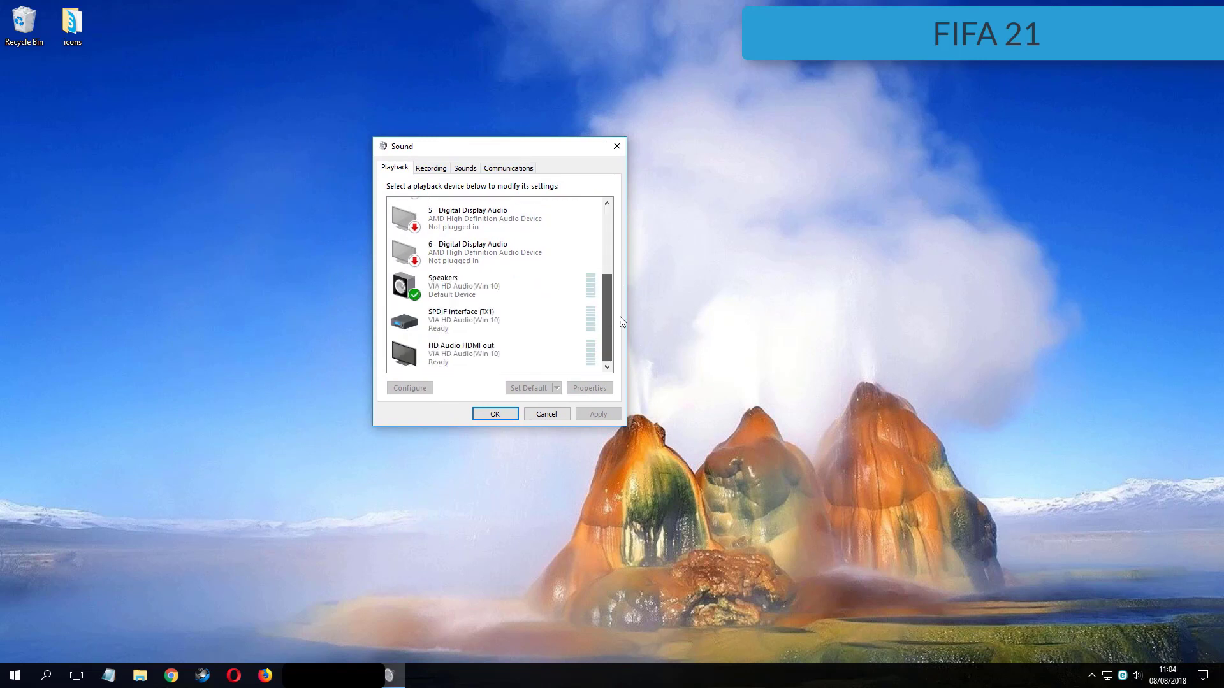
{"action": "left_click", "coordinate": [411, 297]}
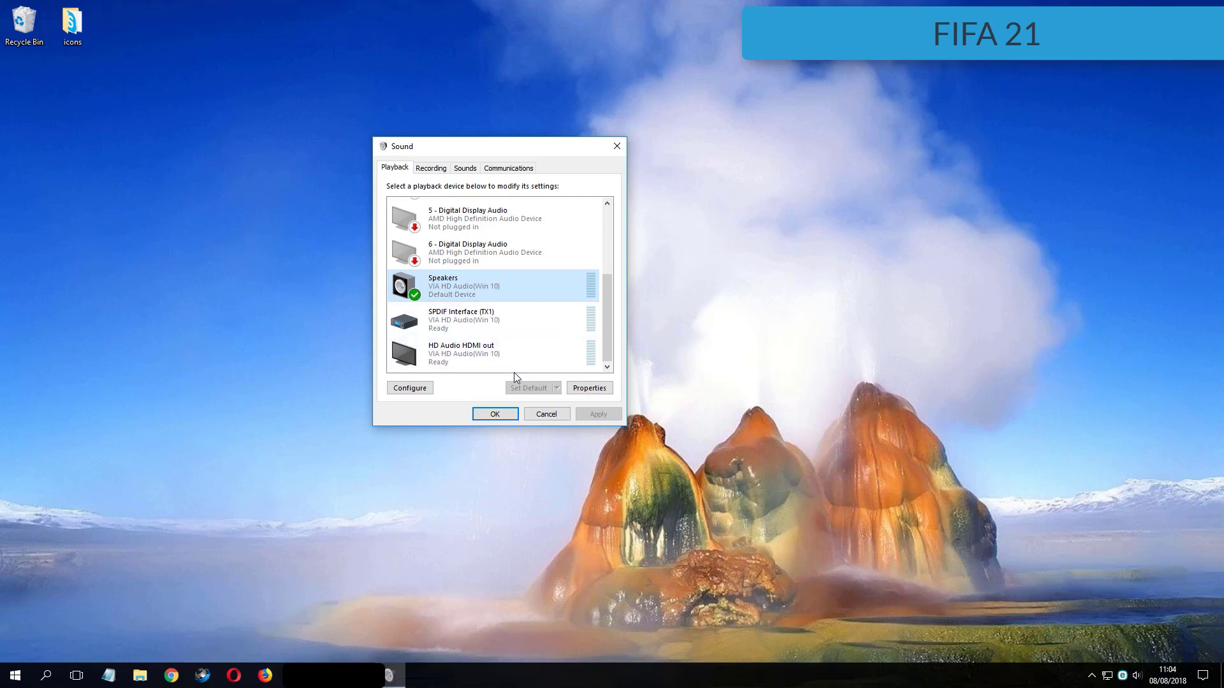
{"action": "key", "text": "Tab"}
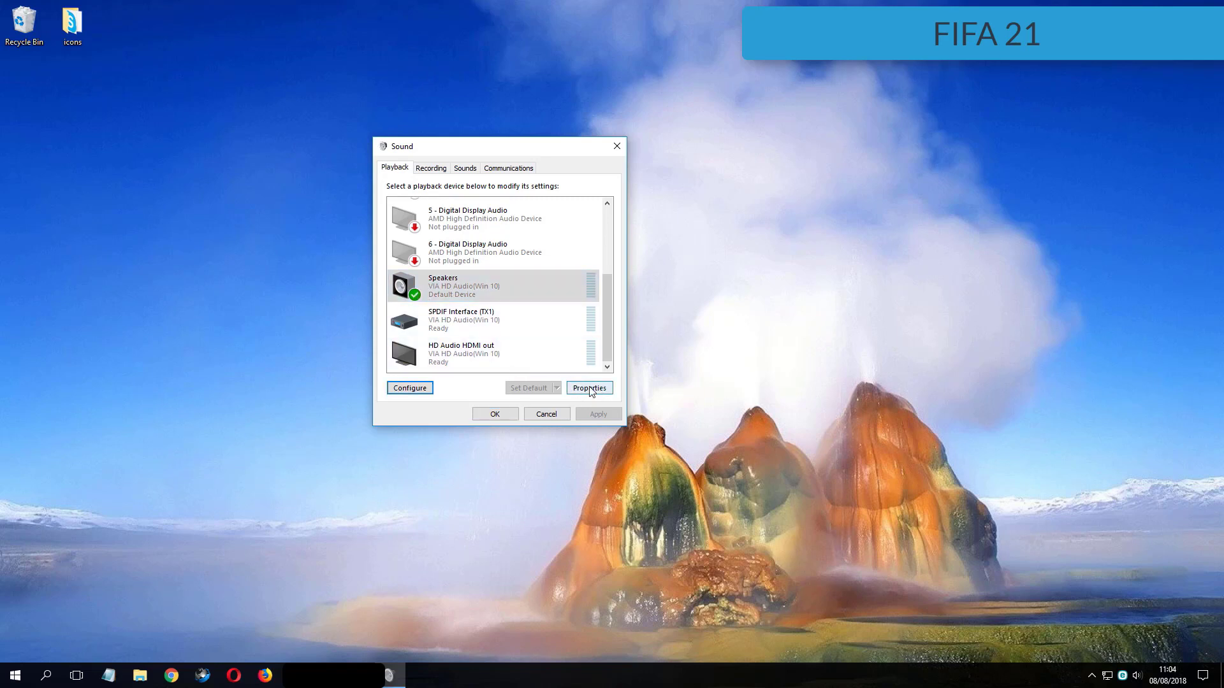
{"action": "left_click", "coordinate": [590, 388]}
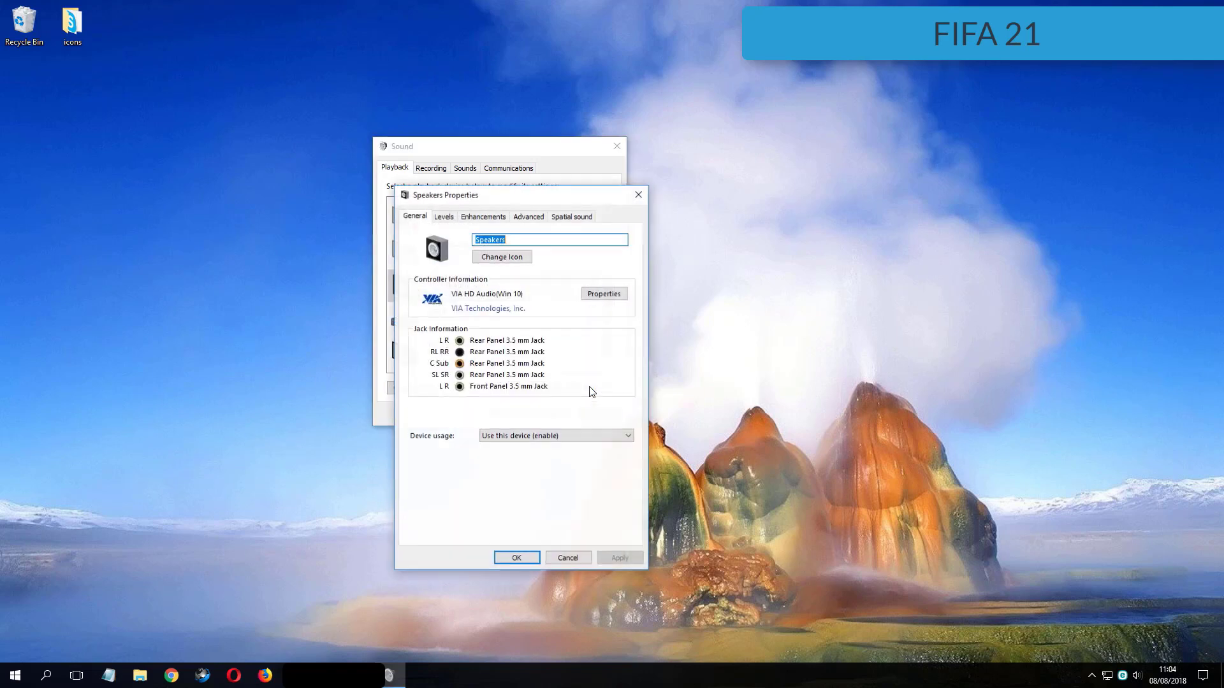
{"action": "left_click", "coordinate": [526, 220]}
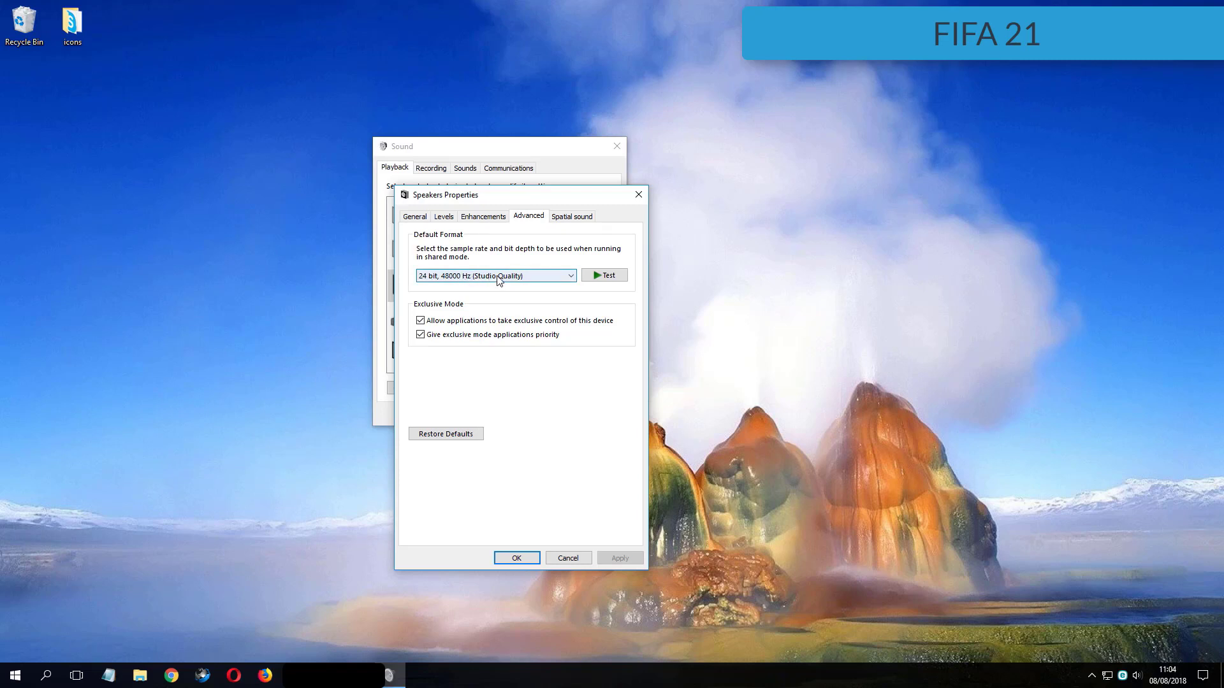
Set the Speakers' default format to 16 bit, 44100 Hz (CD Quality), apply it despite the device being in use, and close the sound settings.
{"action": "left_click", "coordinate": [498, 277]}
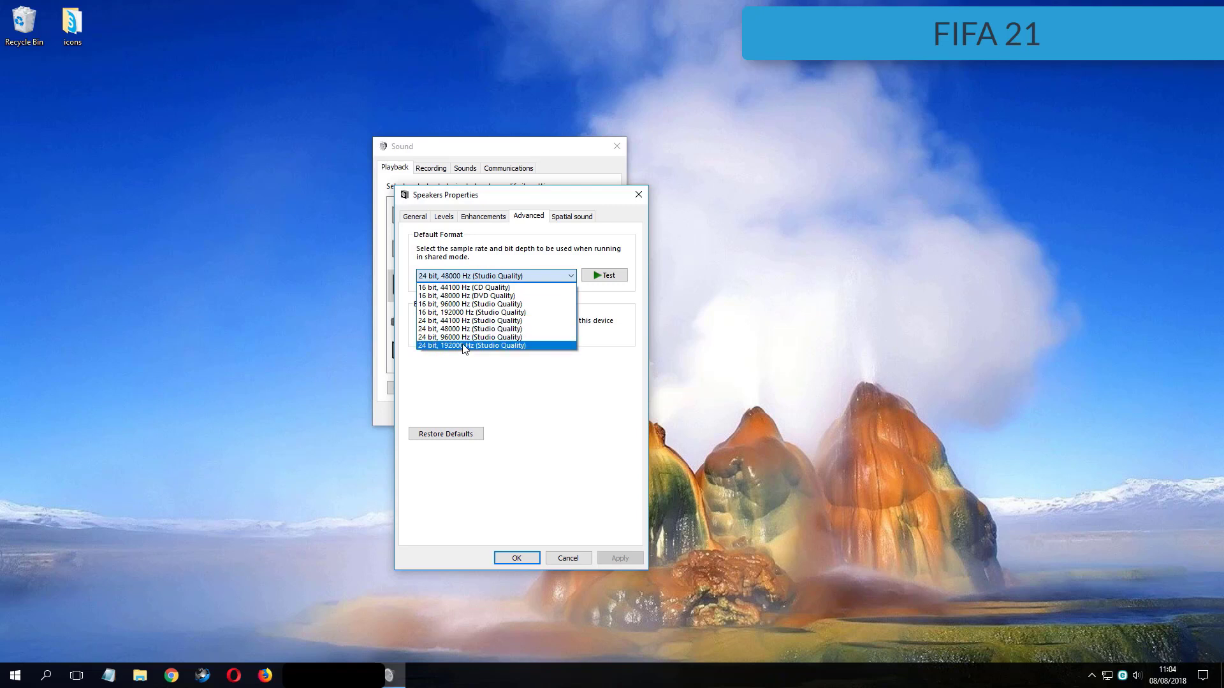
{"action": "left_click", "coordinate": [463, 345]}
{"action": "left_click", "coordinate": [472, 275]}
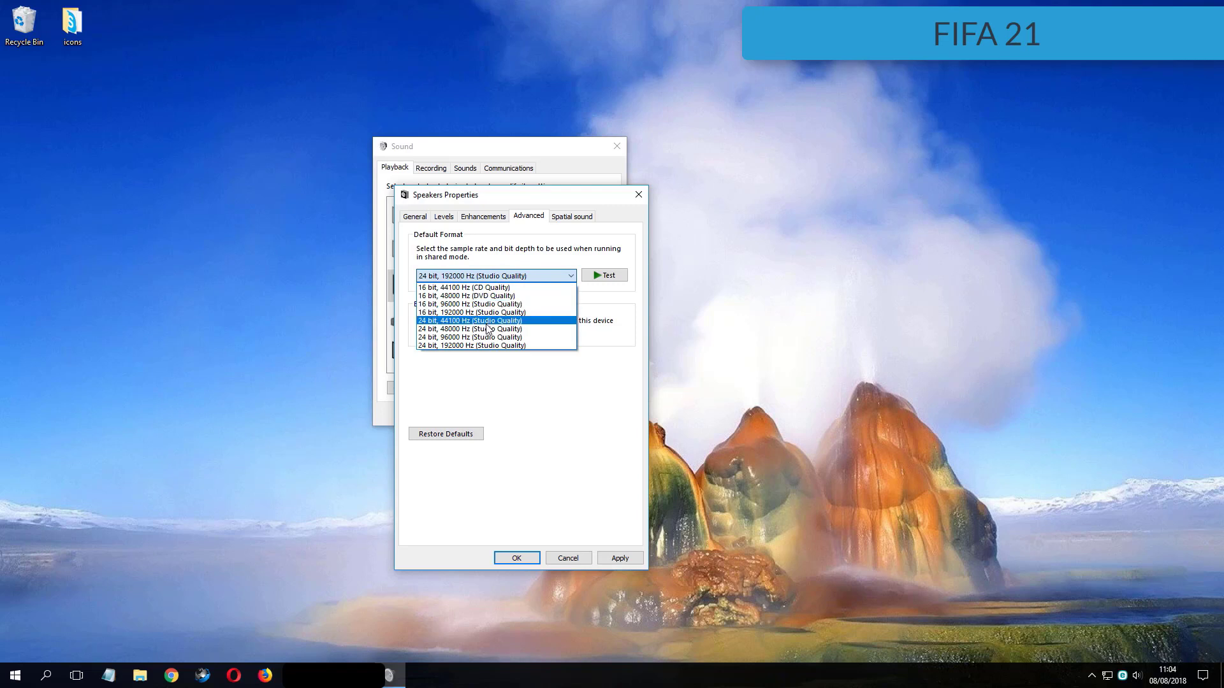
{"action": "left_click", "coordinate": [485, 288]}
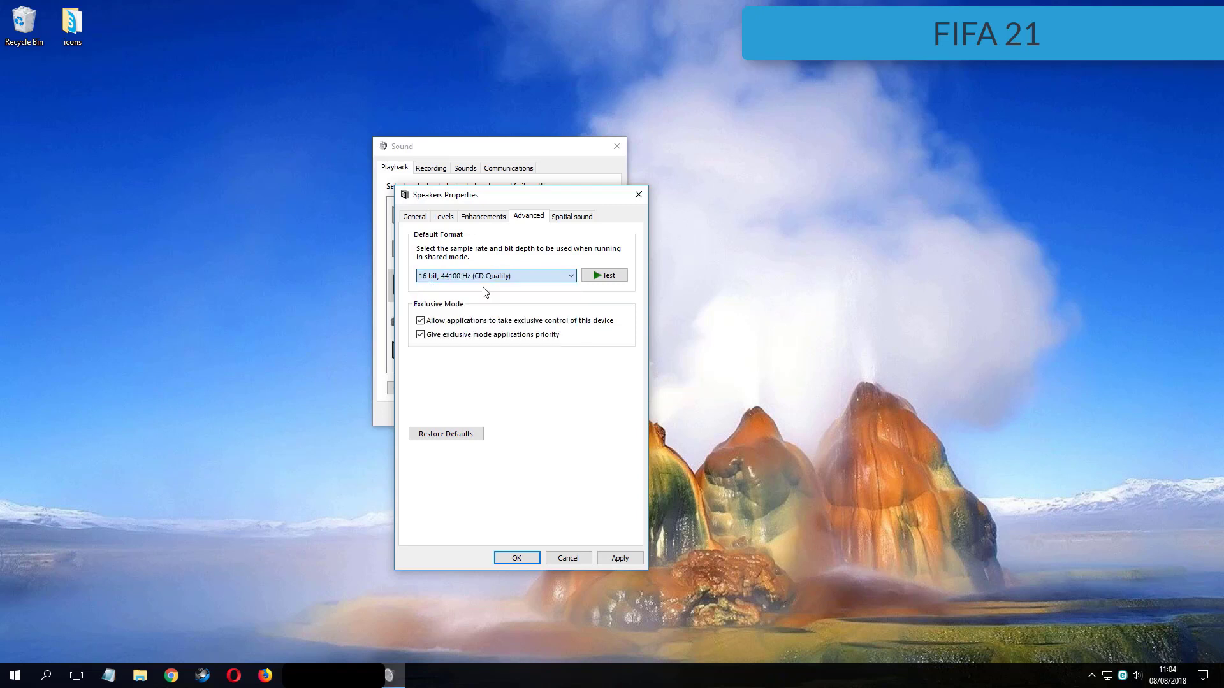
{"action": "left_click", "coordinate": [619, 558]}
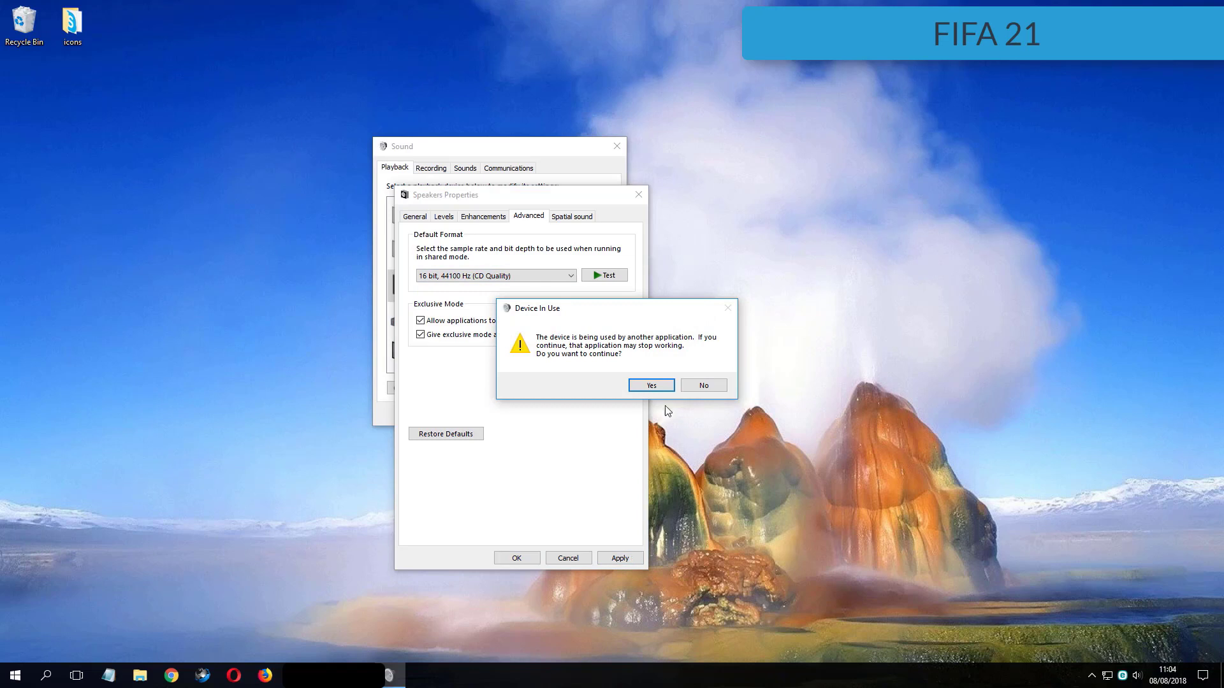
{"action": "left_click", "coordinate": [639, 387]}
{"action": "left_click", "coordinate": [515, 558]}
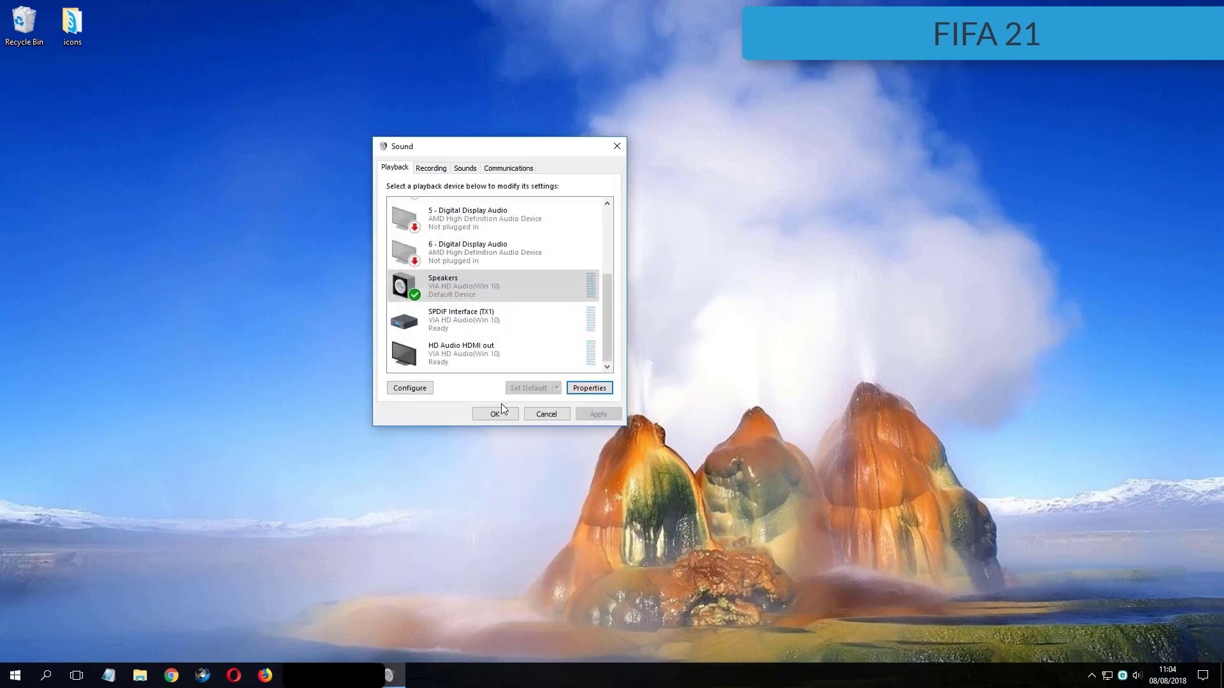
{"action": "left_click", "coordinate": [499, 414]}
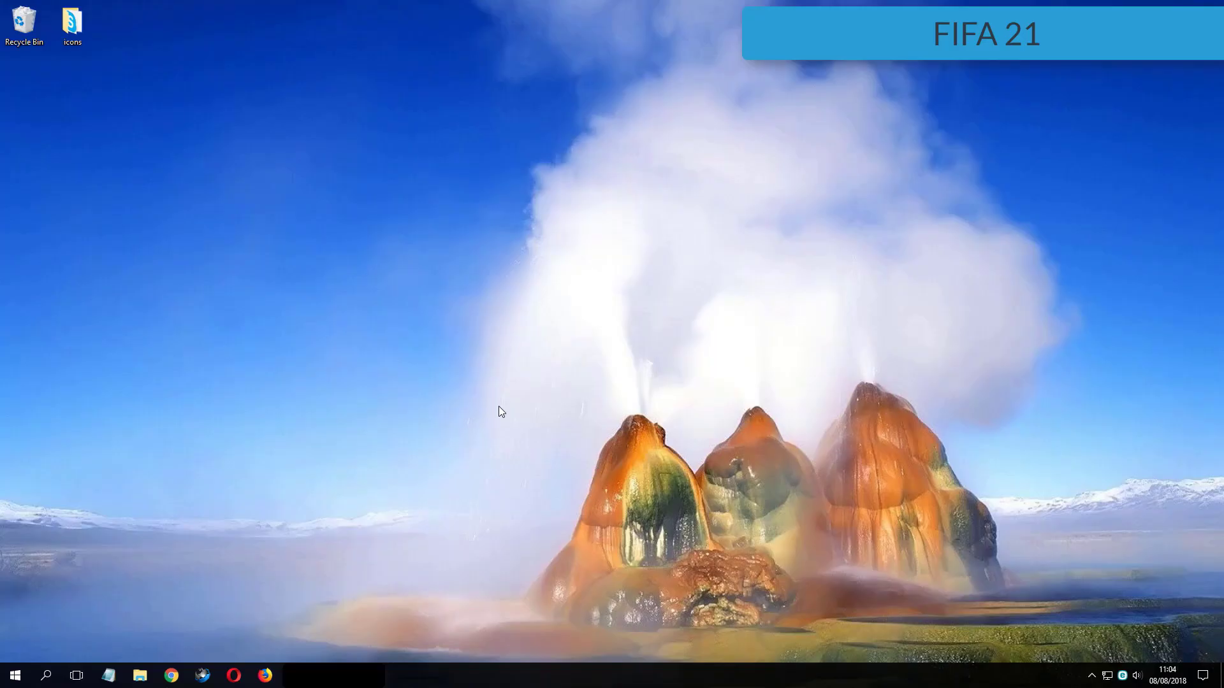
{"action": "right_click", "coordinate": [498, 407]}
{"action": "left_click", "coordinate": [522, 442]}
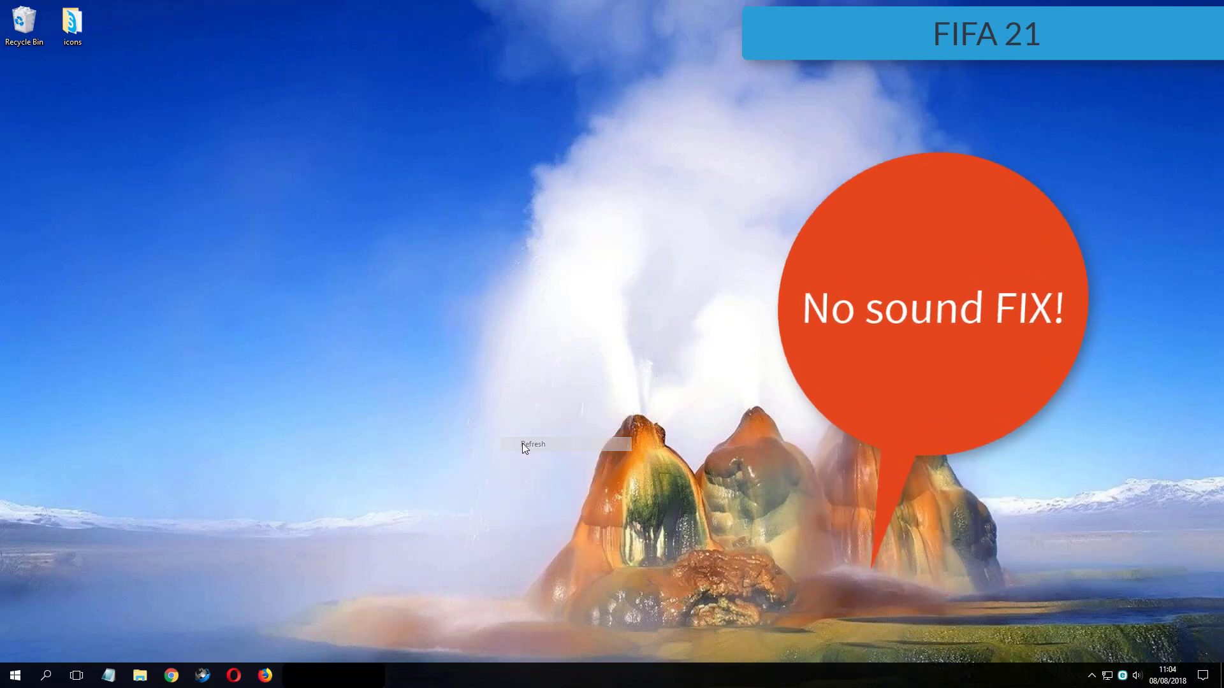
Reopen the Windows playback devices and bring up the advanced properties of the default Speakers device again.
{"action": "right_click", "coordinate": [1136, 675]}
{"action": "left_click", "coordinate": [1119, 630]}
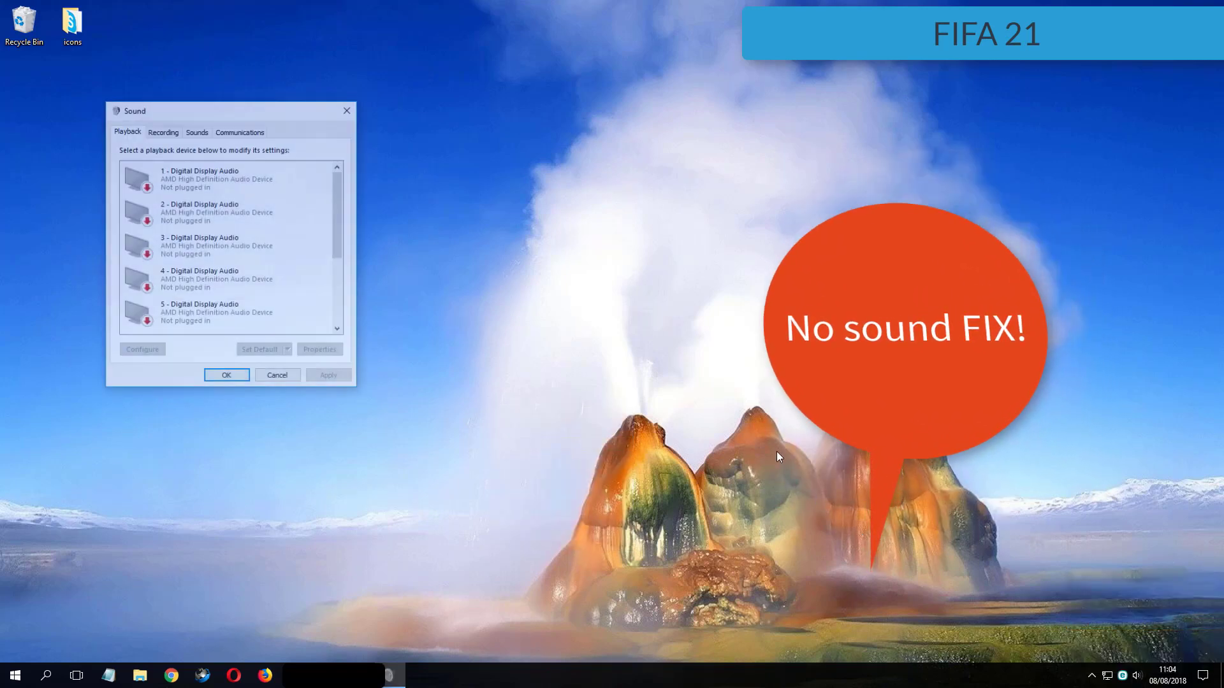
{"action": "left_click_drag", "start_coordinate": [191, 106], "coordinate": [340, 138]}
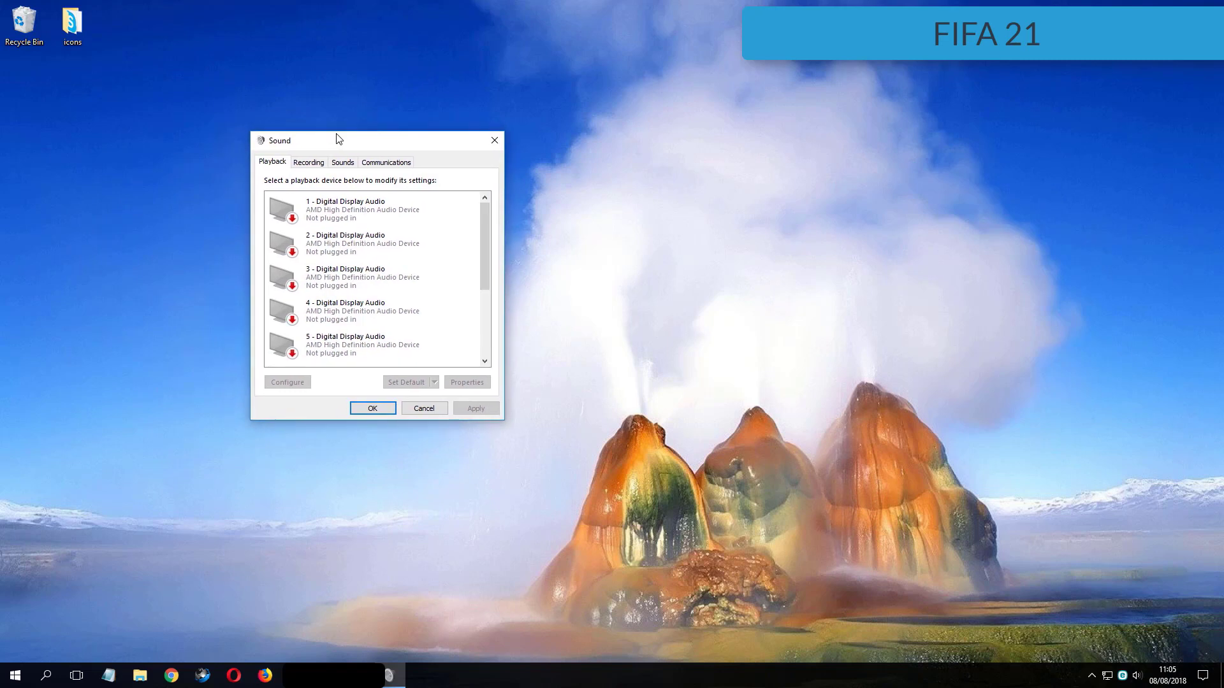
{"action": "scroll", "coordinate": [444, 278], "scroll_direction": "down", "scroll_amount": 1}
{"action": "scroll", "coordinate": [444, 278], "scroll_direction": "down", "scroll_amount": 2}
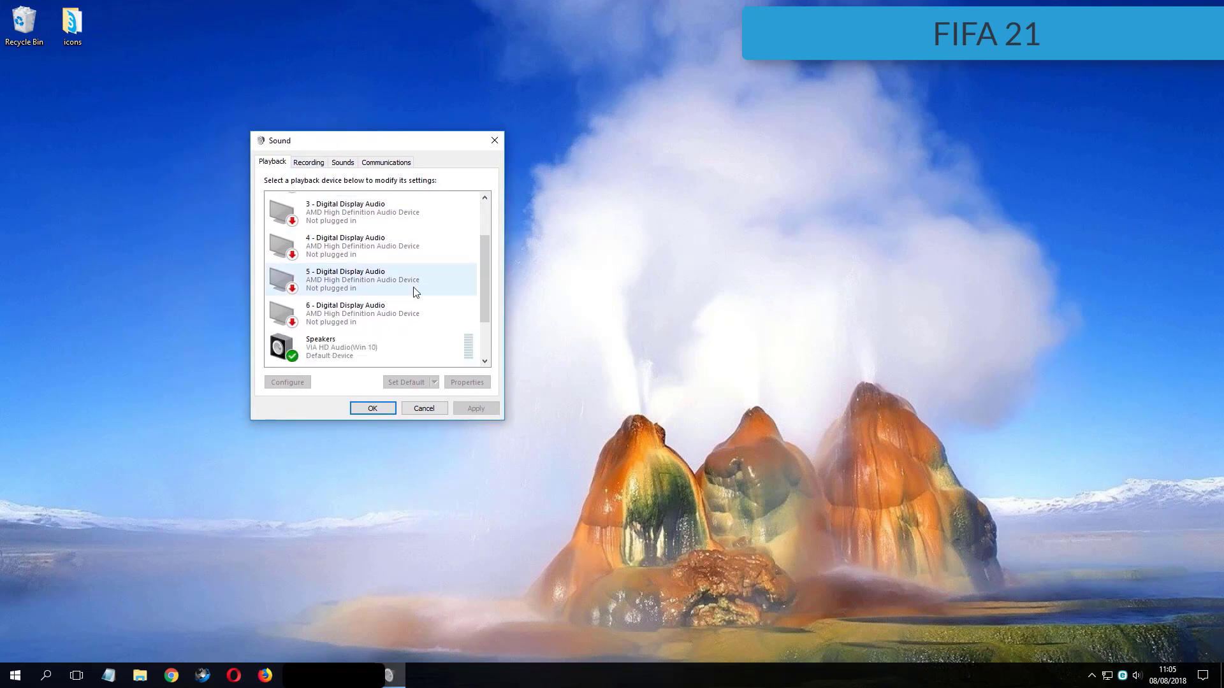
{"action": "left_click", "coordinate": [340, 326]}
{"action": "double_click", "coordinate": [338, 327]}
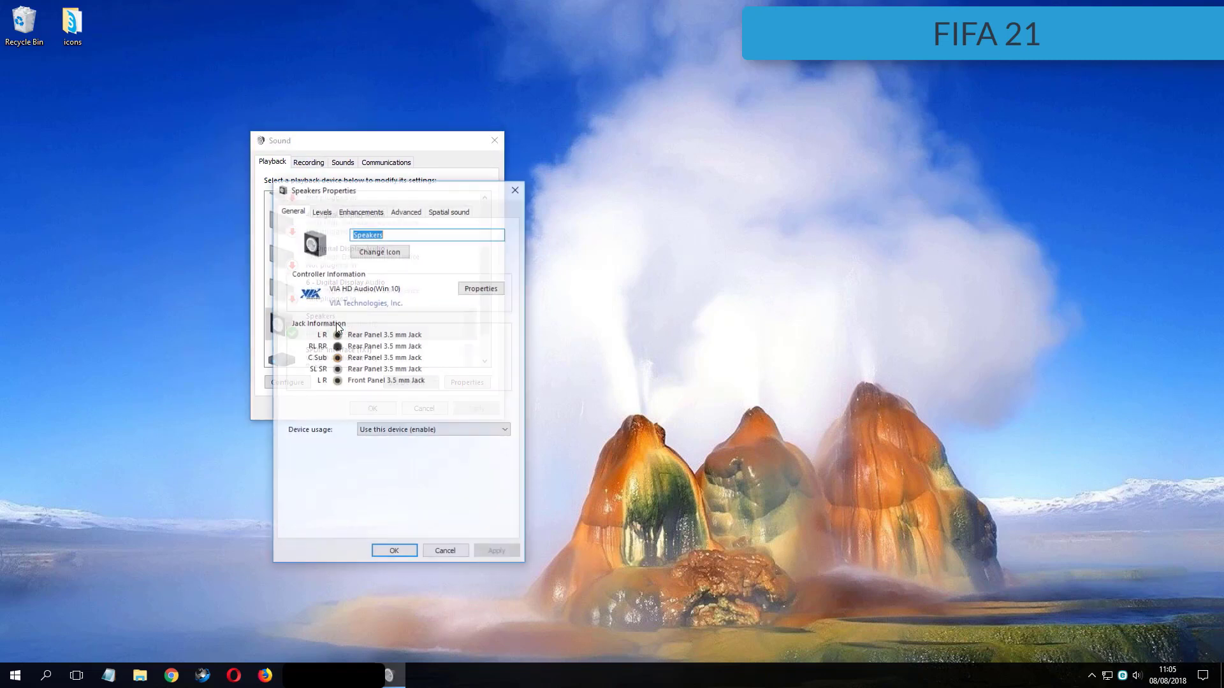
{"action": "left_click", "coordinate": [407, 211]}
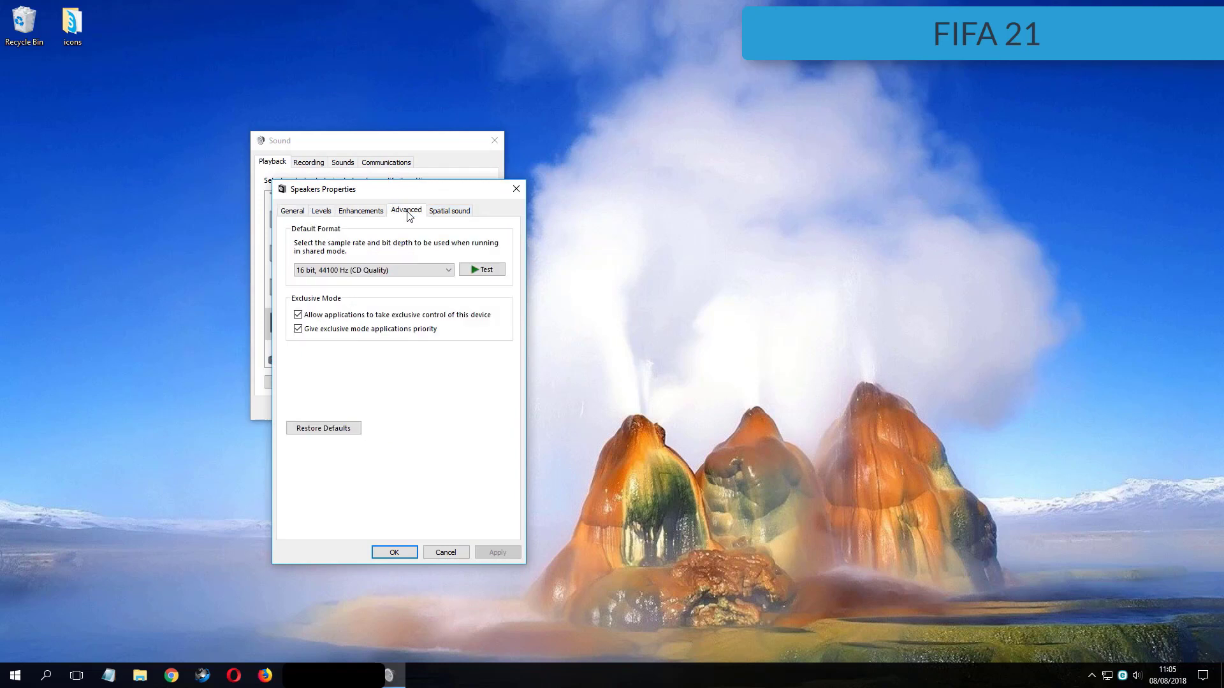
Set the Speakers' default format to 24 bit, 192000 Hz (Studio Quality) and confirm the device properties.
{"action": "left_click", "coordinate": [382, 270]}
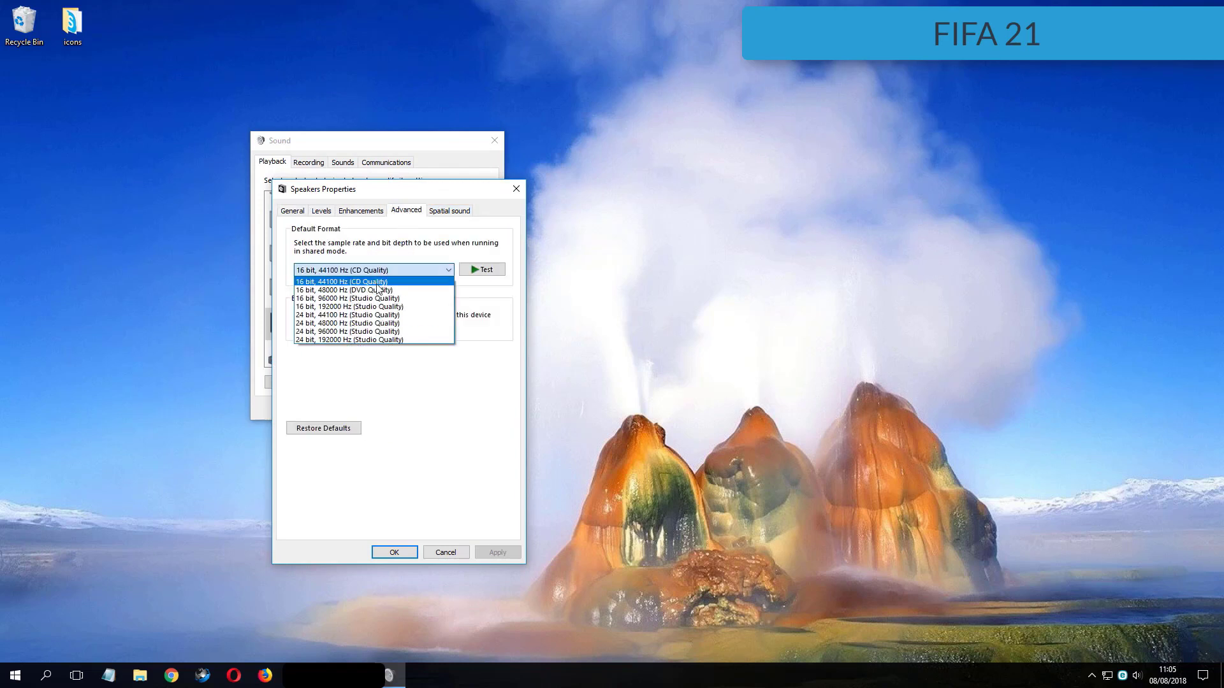
{"action": "left_click", "coordinate": [399, 339]}
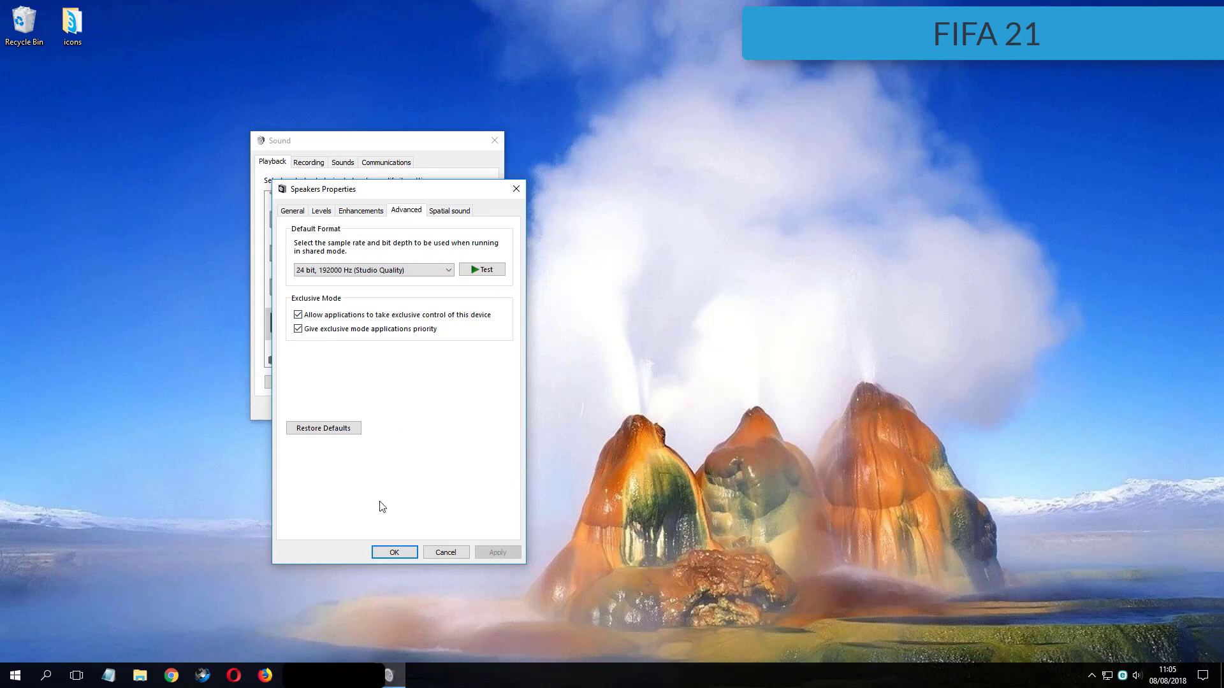
{"action": "left_click", "coordinate": [395, 552]}
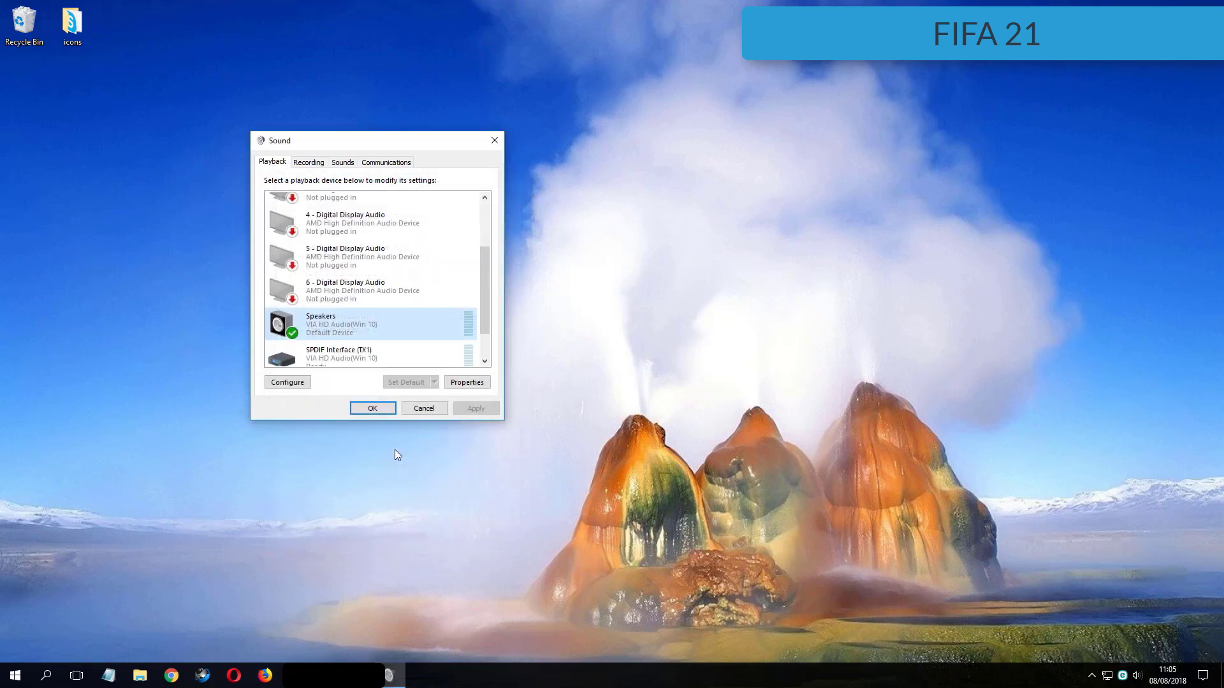